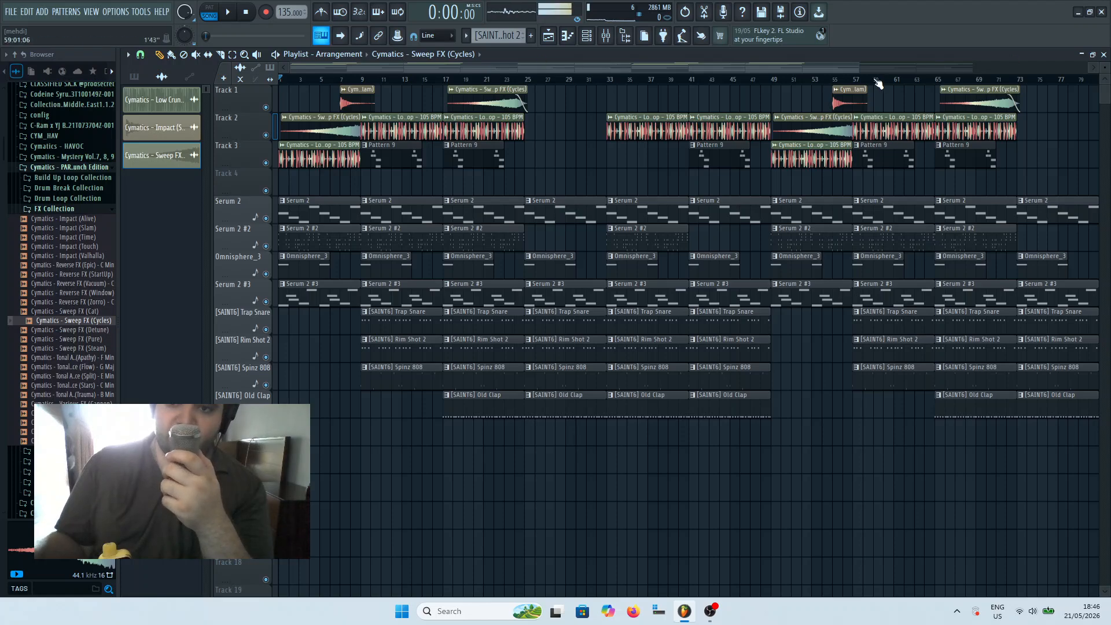
Delete the Low Crunch Drum Loop clip on Track 2 and the Pattern 9 clip on Track 3 at bar 89
{"action": "left_click_drag", "start_coordinate": [855, 66], "coordinate": [961, 101]}
{"action": "right_click", "coordinate": [937, 120]}
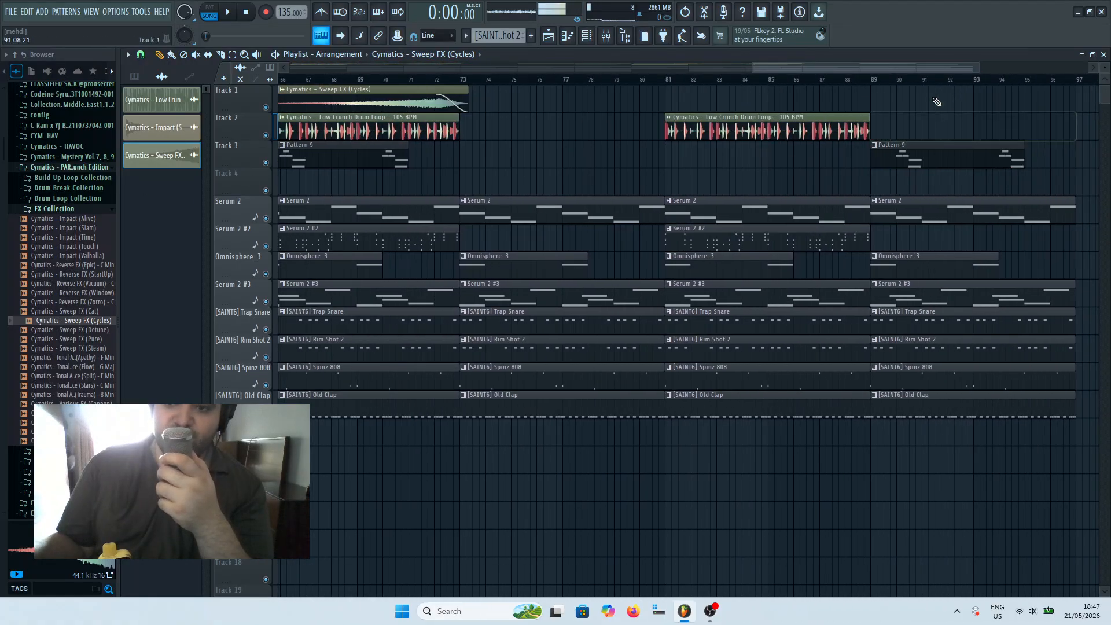
{"action": "right_click", "coordinate": [952, 145]}
Open the first Serum 2 clip's notes in the piano roll and display its instrument window
{"action": "left_click_drag", "start_coordinate": [920, 63], "coordinate": [180, 67]}
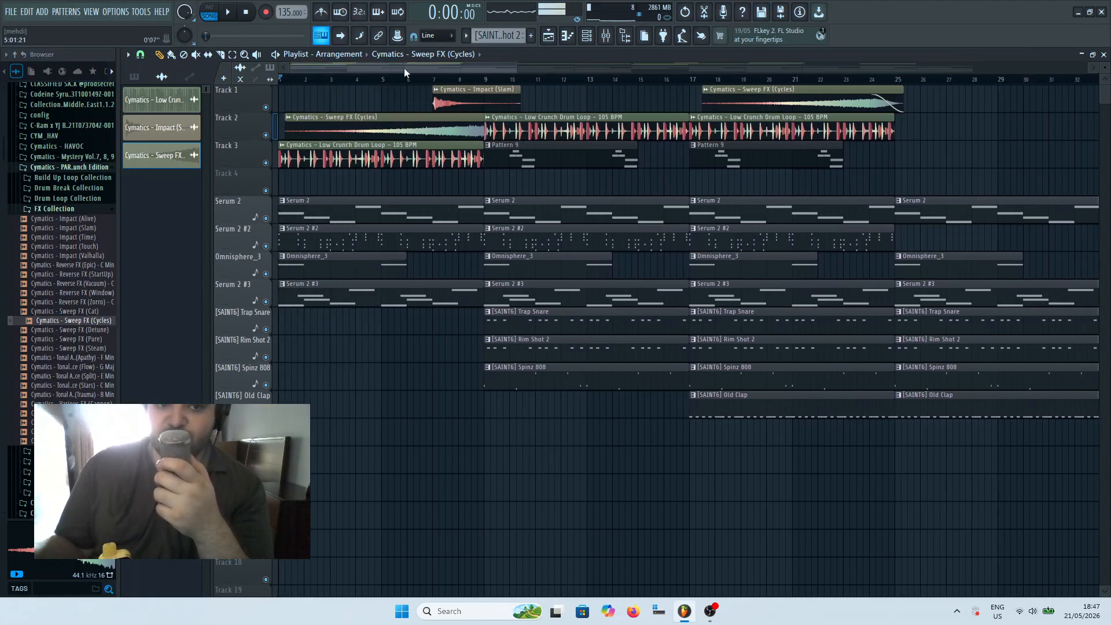
{"action": "double_click", "coordinate": [382, 213]}
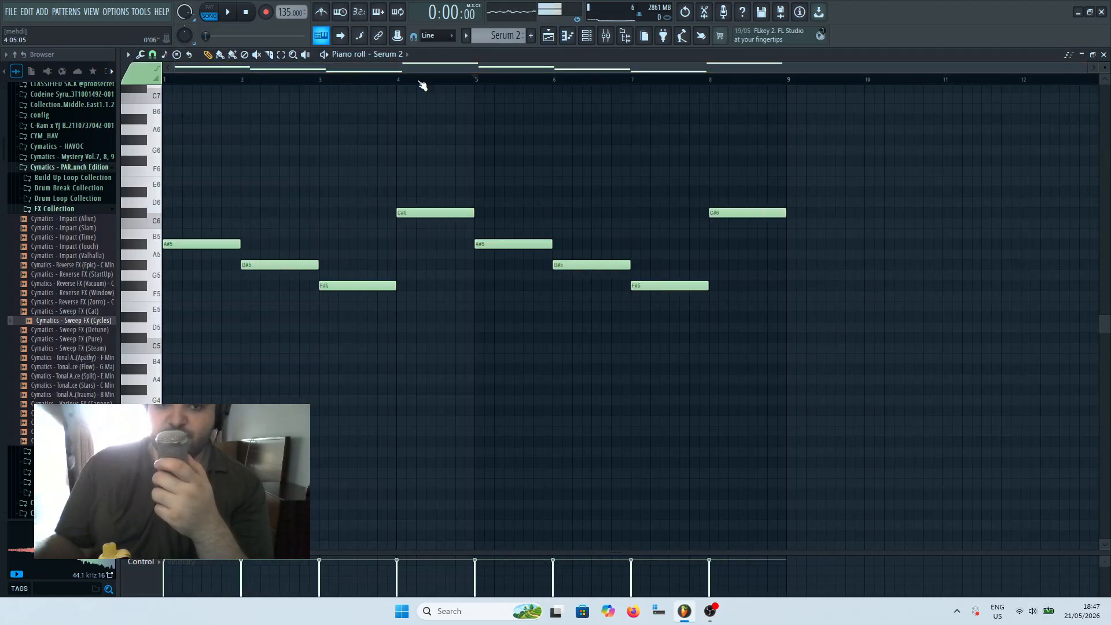
{"action": "left_click", "coordinate": [587, 36]}
{"action": "left_click", "coordinate": [439, 162]}
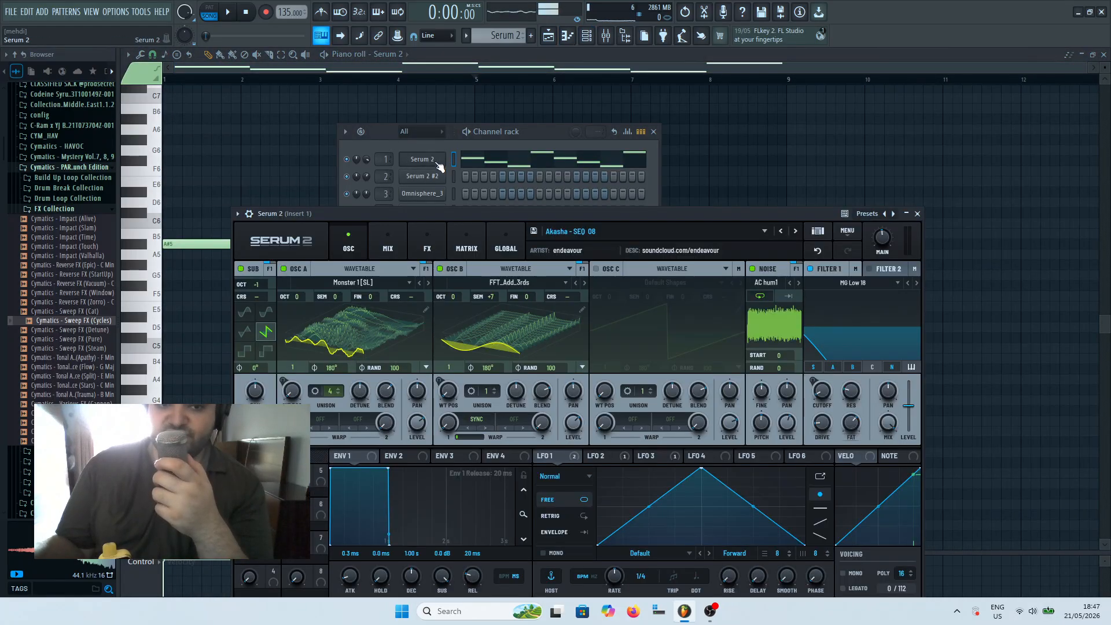
{"action": "left_click_drag", "start_coordinate": [615, 216], "coordinate": [577, 86]}
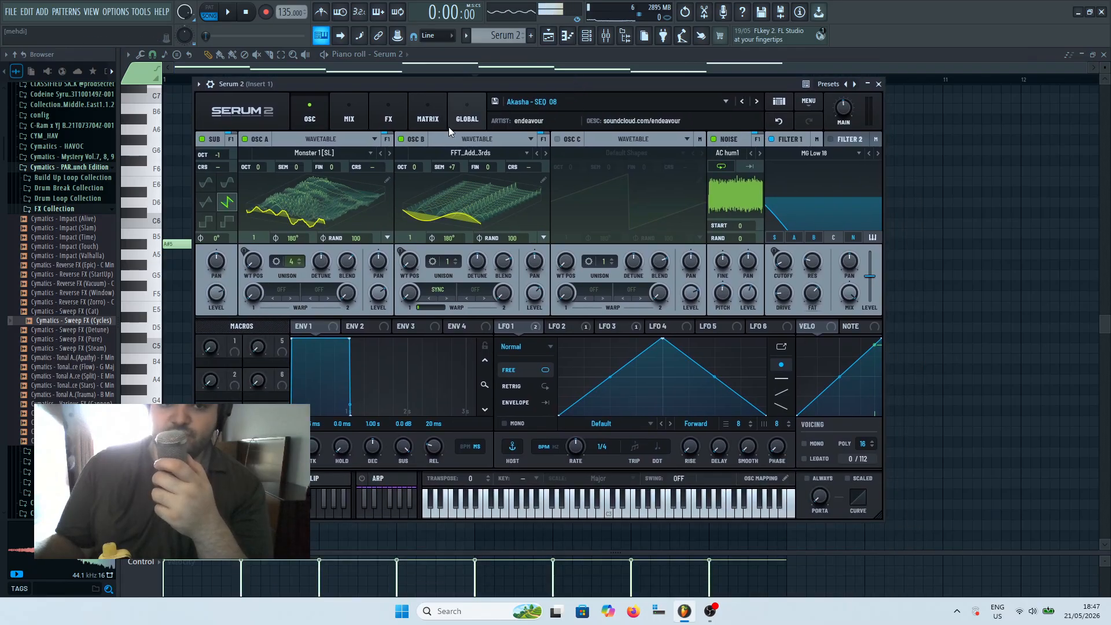
Look up the preset bank that contains the loaded Akasha - SEQ 08 preset
{"action": "left_click", "coordinate": [530, 103]}
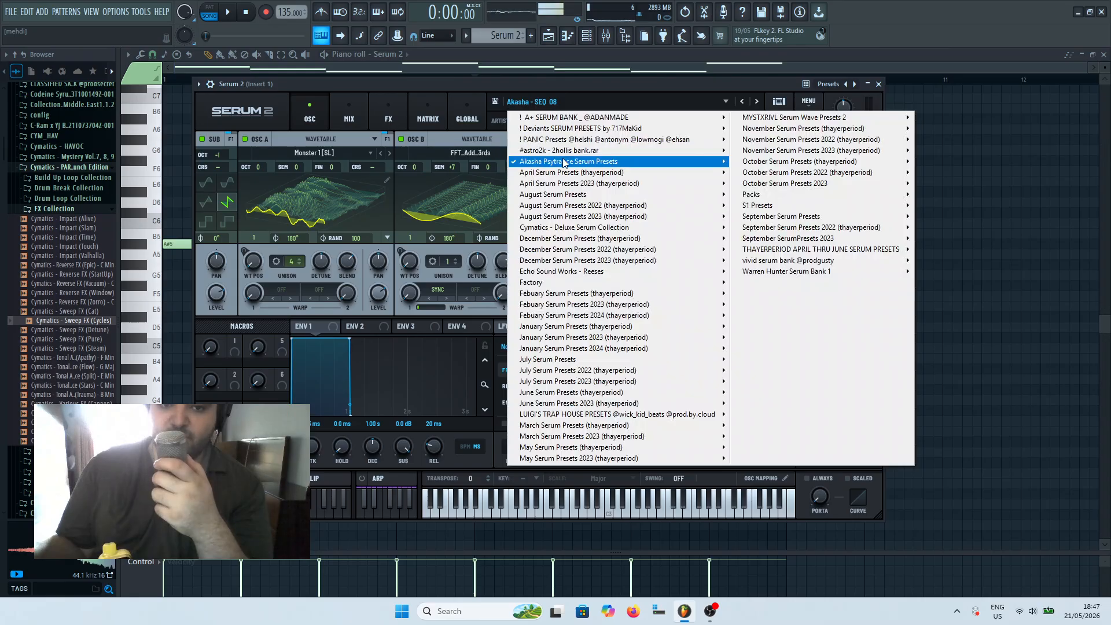
{"action": "mouse_move", "coordinate": [564, 164]}
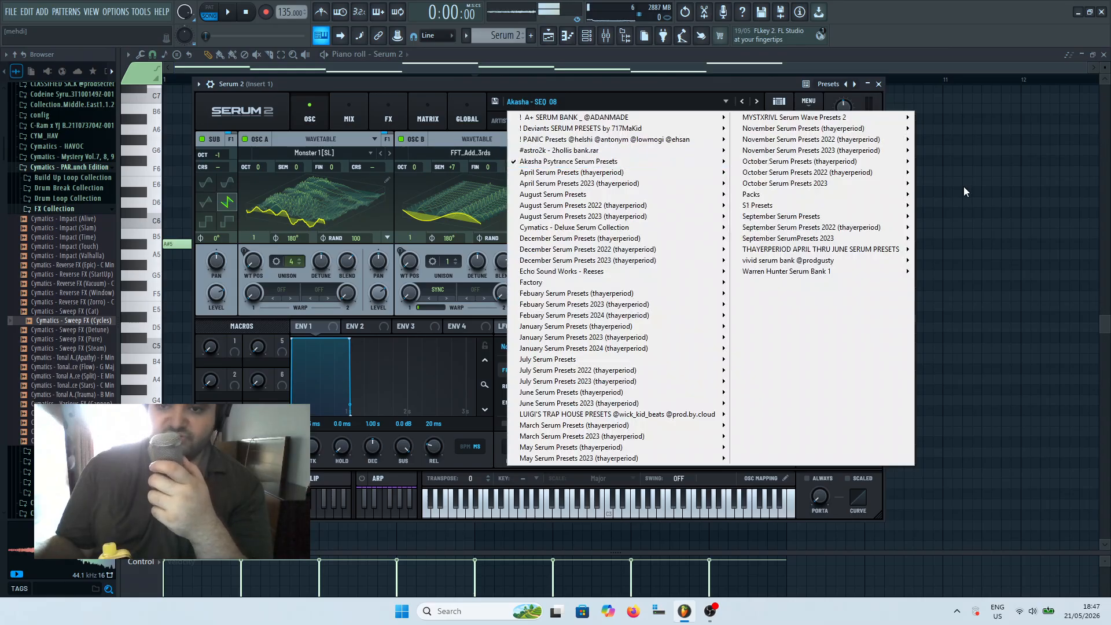
{"action": "left_click", "coordinate": [965, 192]}
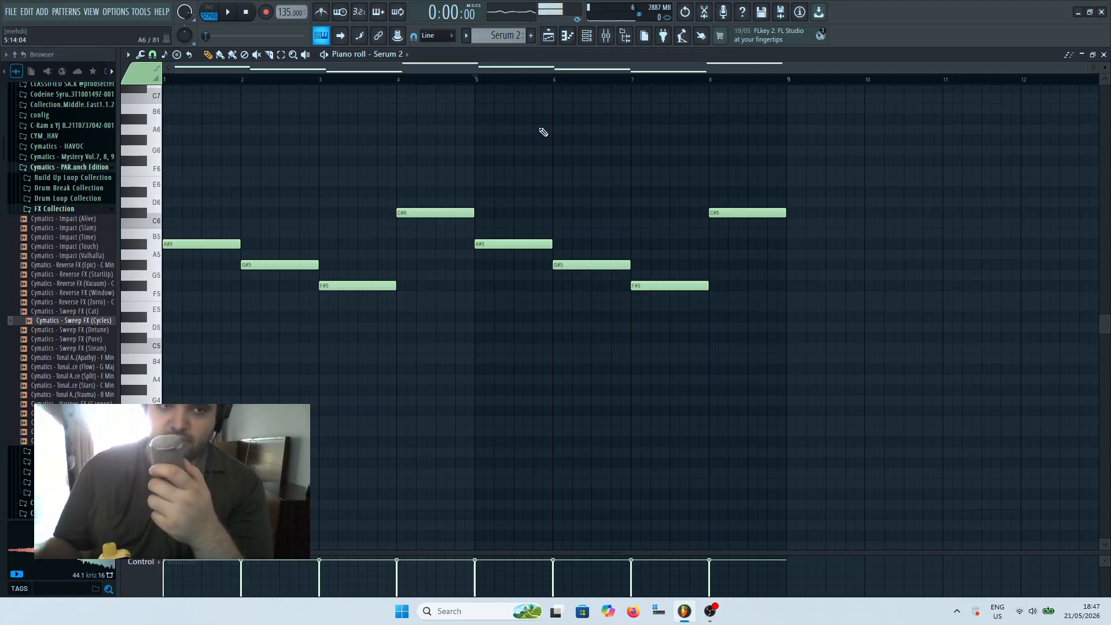
Play the Serum 2 pattern on its own in pattern mode, dismiss the antivirus notification and stop playback
{"action": "left_click", "coordinate": [209, 8]}
{"action": "left_click", "coordinate": [228, 12]}
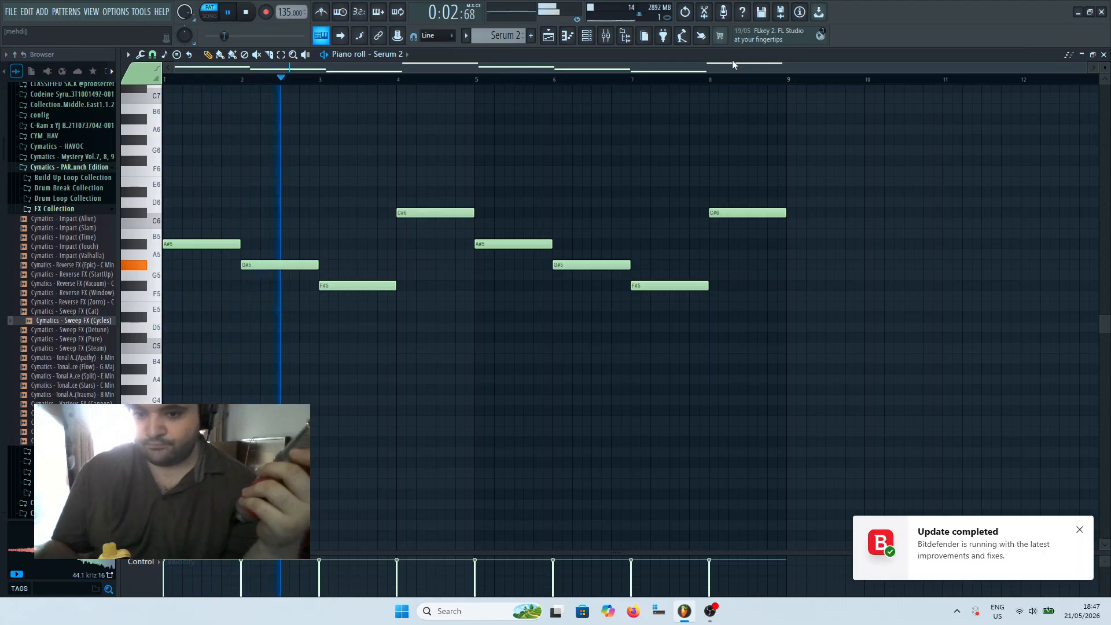
{"action": "left_click", "coordinate": [1079, 531]}
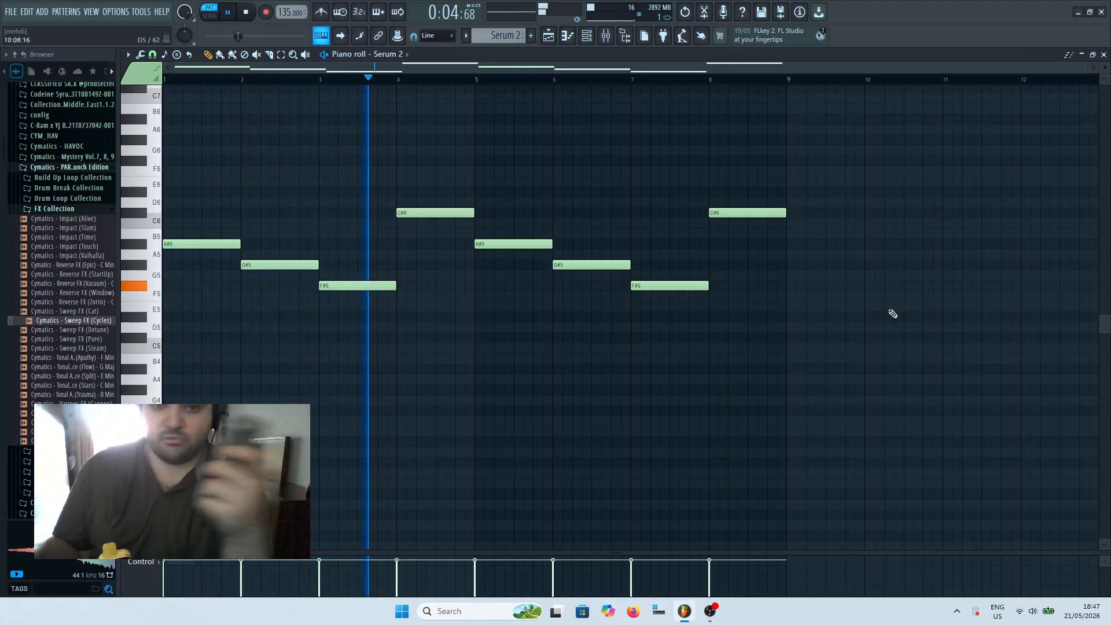
{"action": "key", "text": "space"}
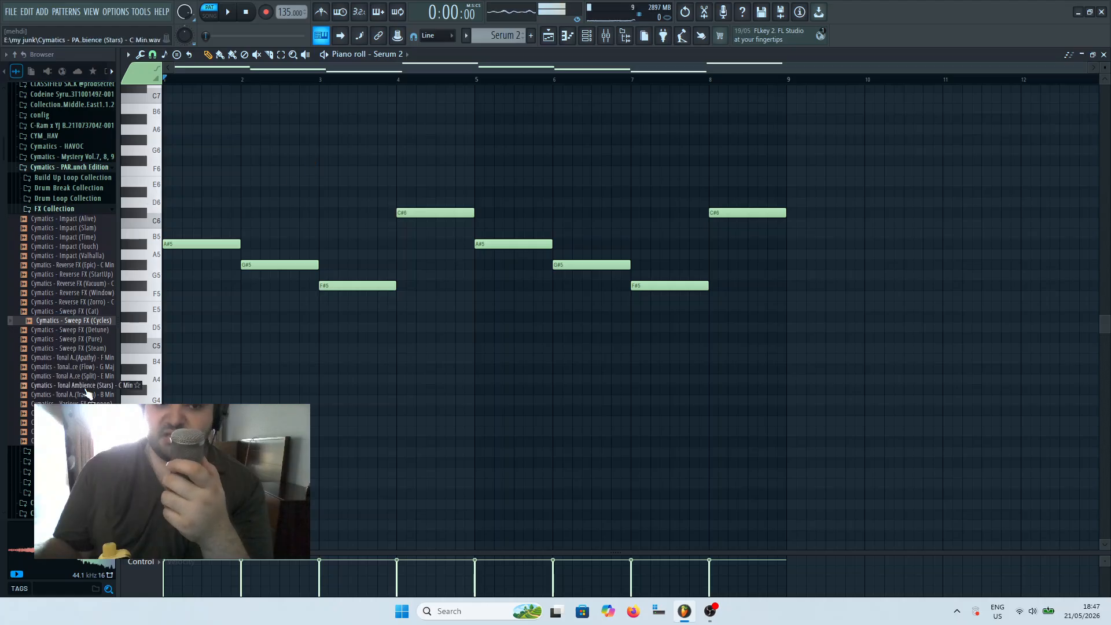
Return to the playlist, open a Serum 2 #2 clip's notes in the piano roll and display its instrument window
{"action": "left_click", "coordinate": [566, 39]}
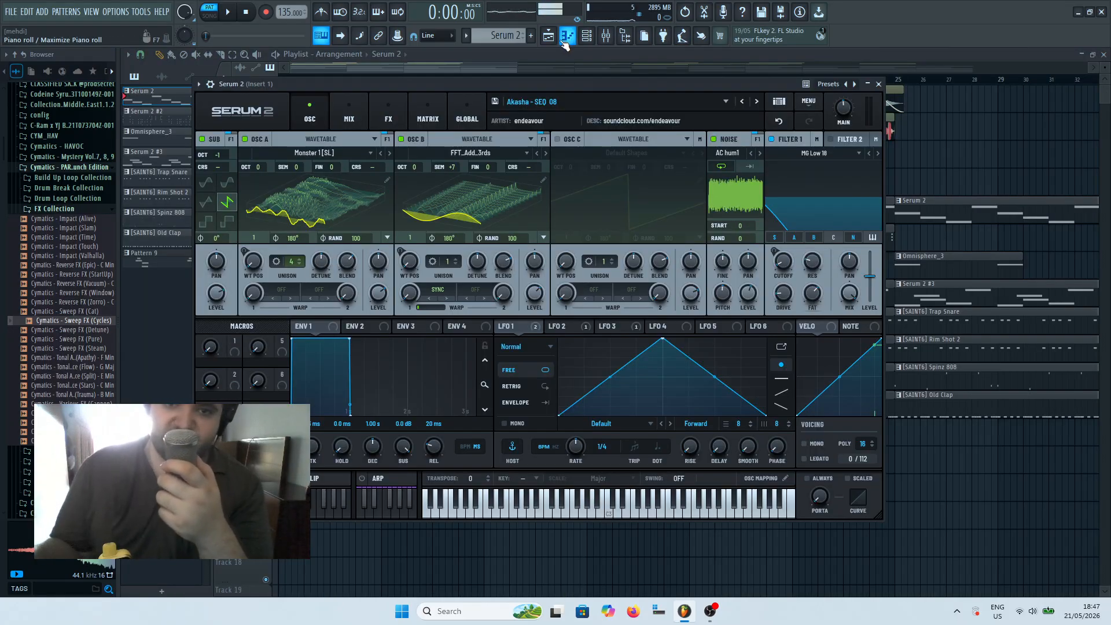
{"action": "left_click", "coordinate": [489, 72]}
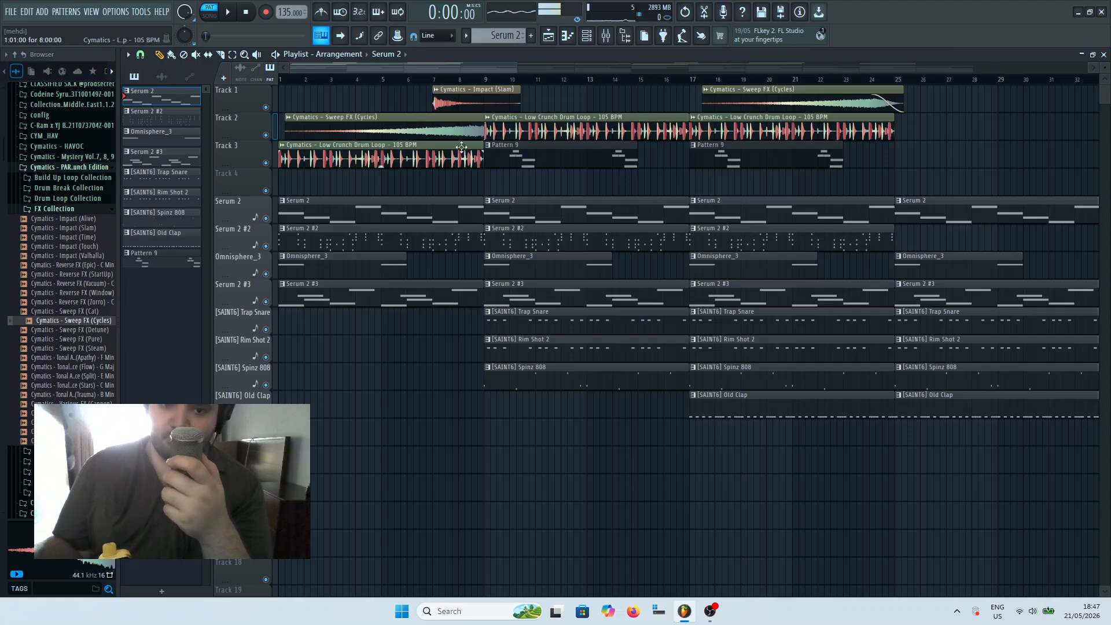
{"action": "double_click", "coordinate": [503, 240]}
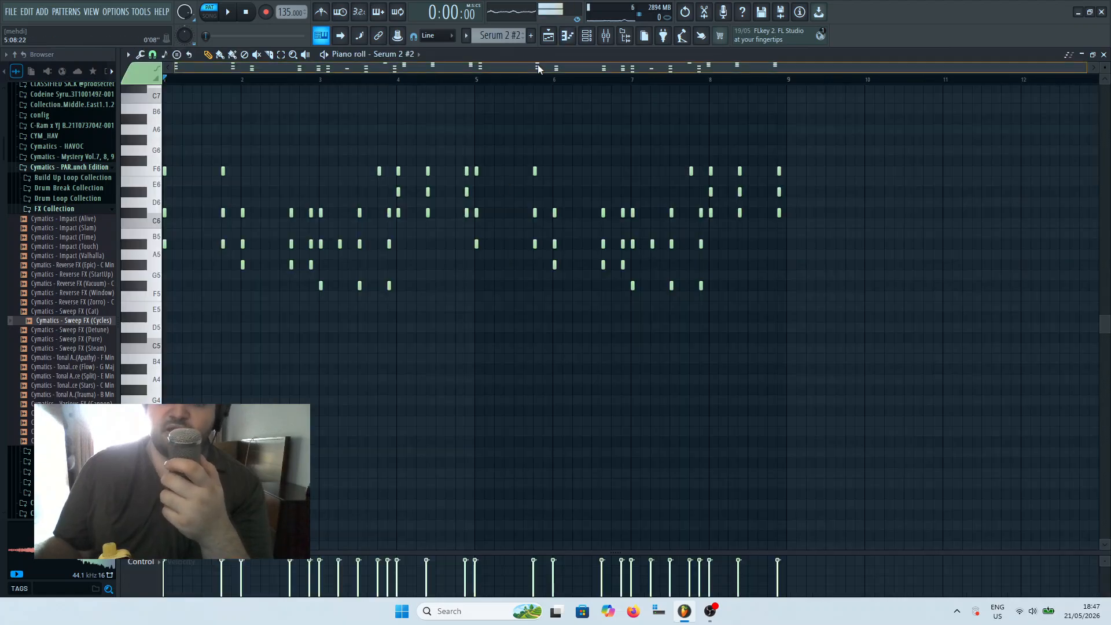
{"action": "left_click", "coordinate": [586, 35]}
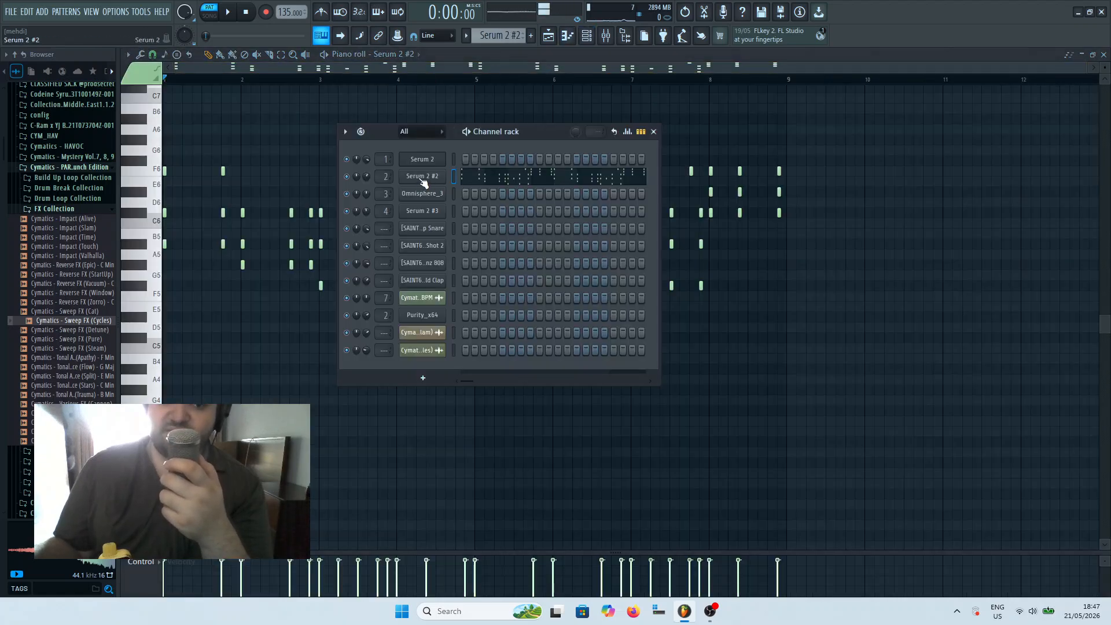
{"action": "left_click", "coordinate": [423, 177]}
{"action": "left_click_drag", "start_coordinate": [512, 124], "coordinate": [514, 68]}
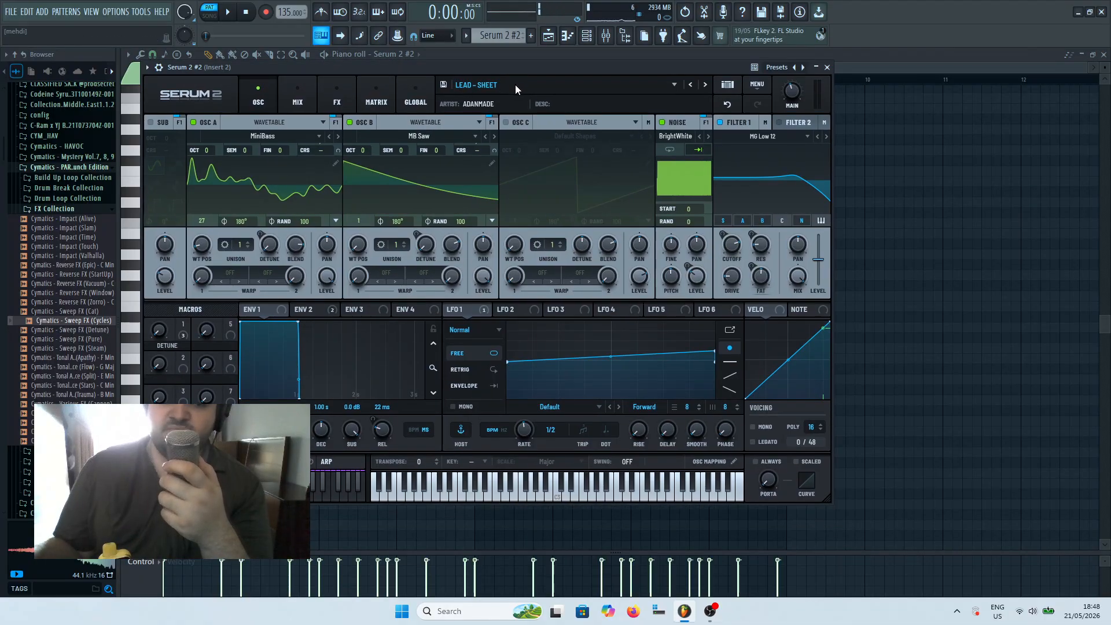
Look up the bank that contains the LEAD - SHEET preset and close the instrument window
{"action": "left_click", "coordinate": [501, 87]}
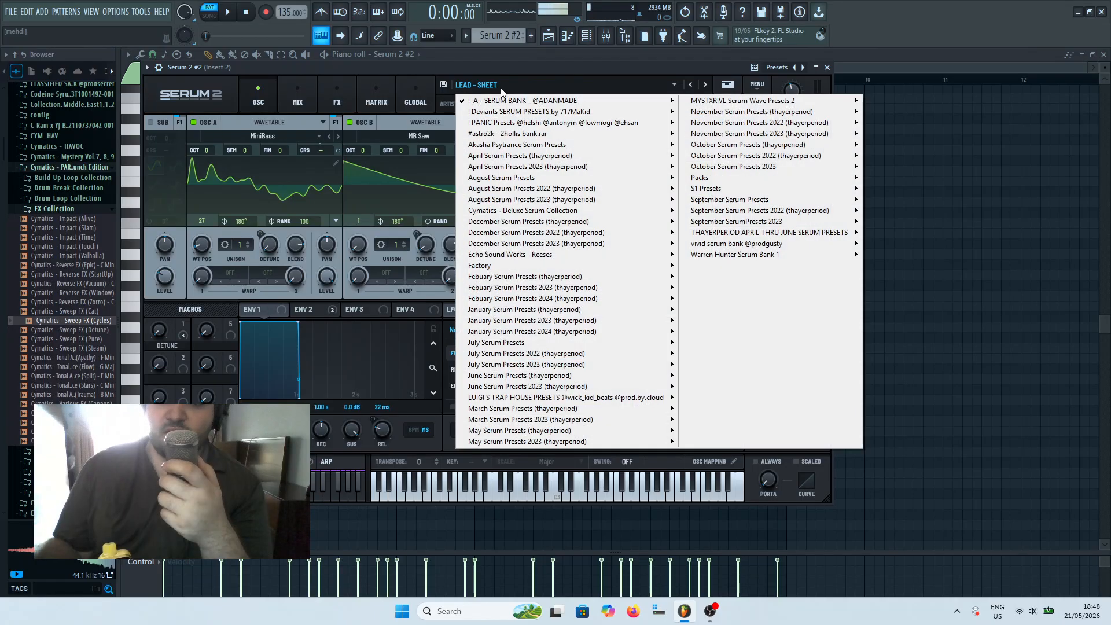
{"action": "left_click_drag", "start_coordinate": [509, 68], "coordinate": [507, 88]}
{"action": "left_click", "coordinate": [816, 88]}
{"action": "left_click", "coordinate": [816, 88]}
{"action": "left_click", "coordinate": [824, 89]}
{"action": "left_click", "coordinate": [806, 65]}
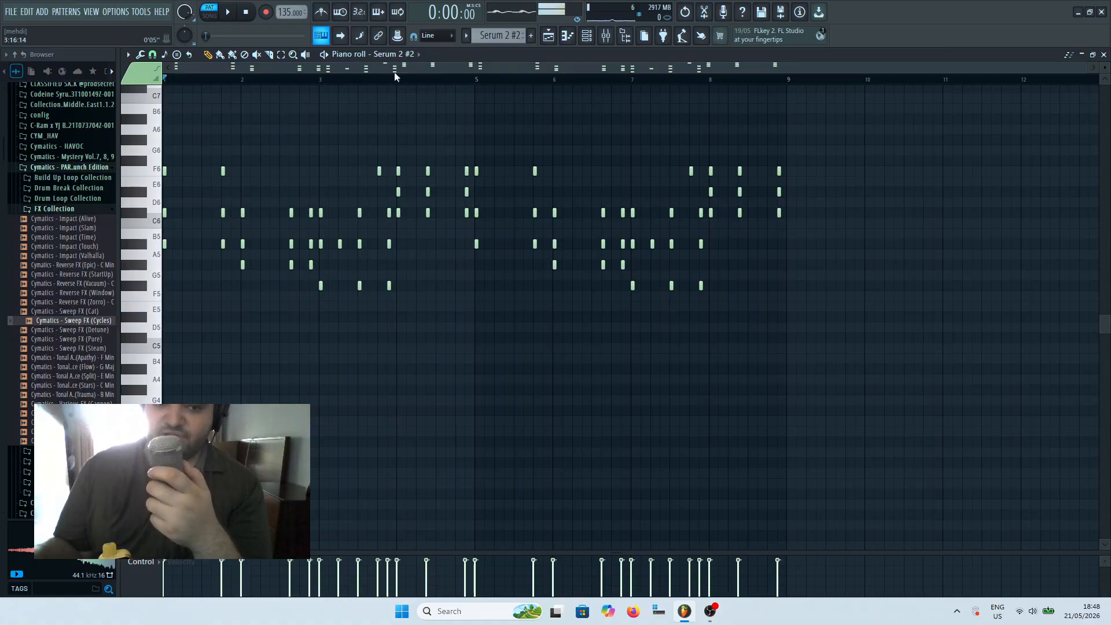
Lengthen the three notes of the first Serum 2 #2 chord until they meet the second chord
{"action": "left_click", "coordinate": [1093, 69]}
{"action": "left_click_drag", "start_coordinate": [1075, 69], "coordinate": [926, 72]}
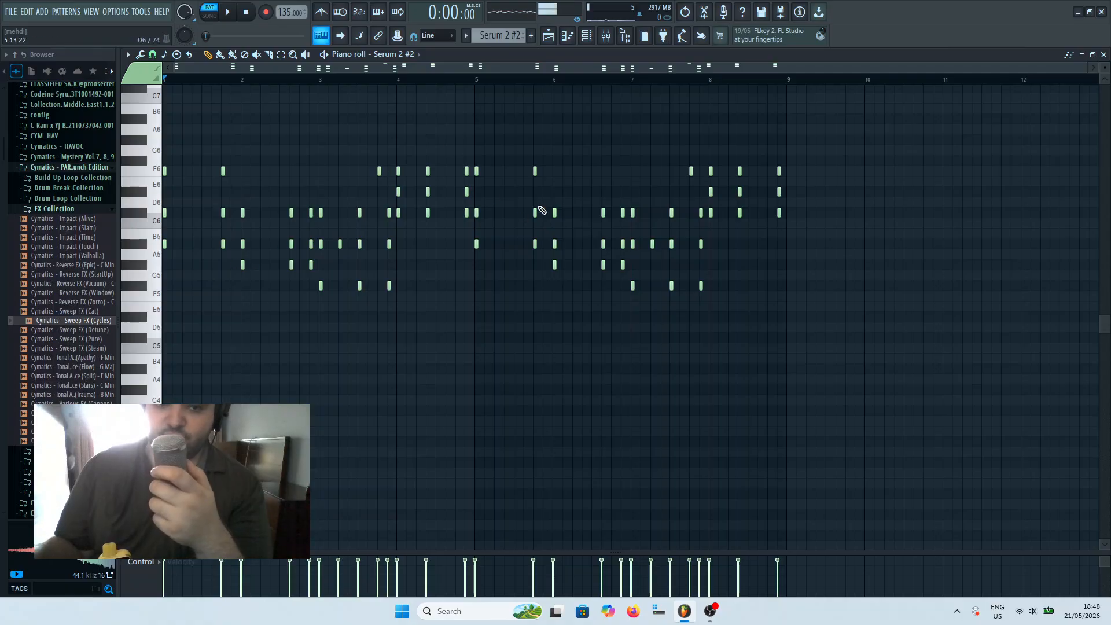
{"action": "left_click_drag", "start_coordinate": [1084, 73], "coordinate": [266, 103]}
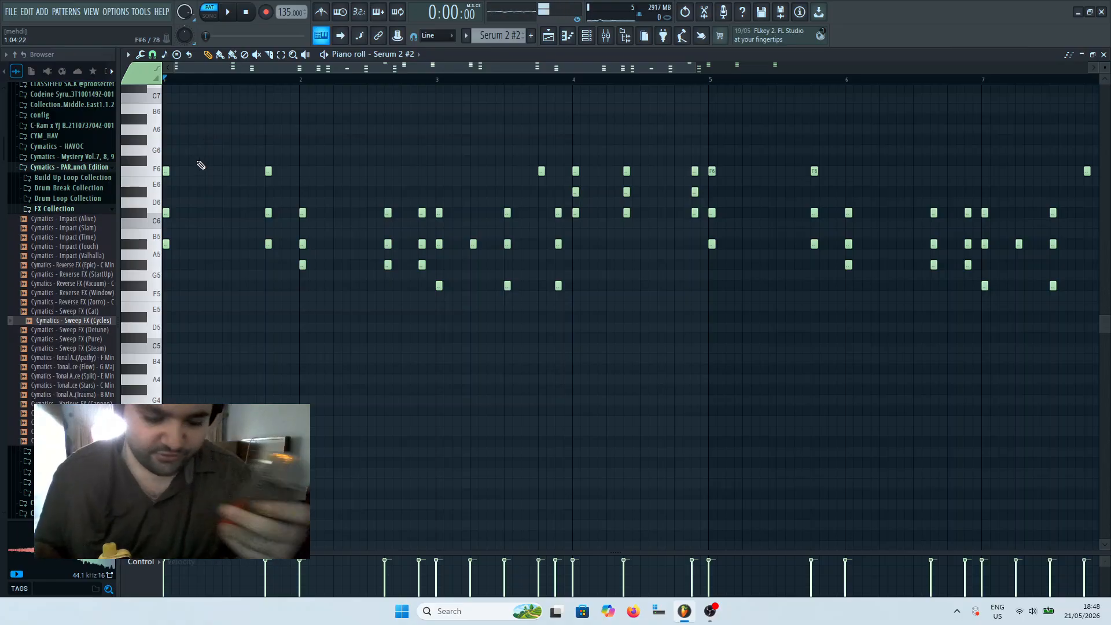
{"action": "left_click_drag", "start_coordinate": [204, 156], "coordinate": [164, 269]}
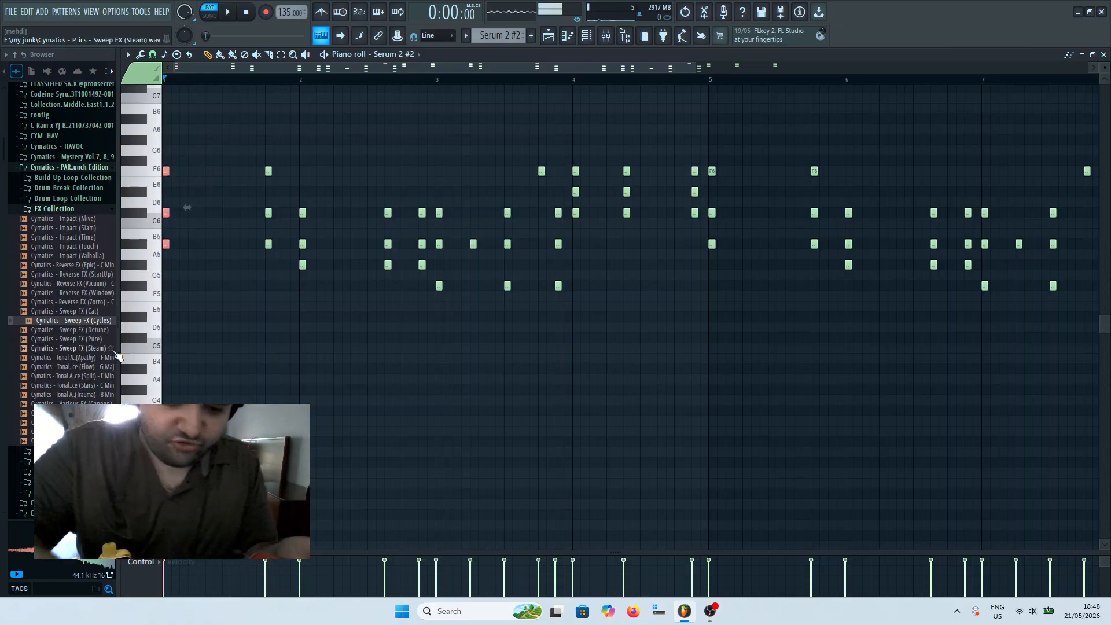
{"action": "key", "text": "ctrl+l"}
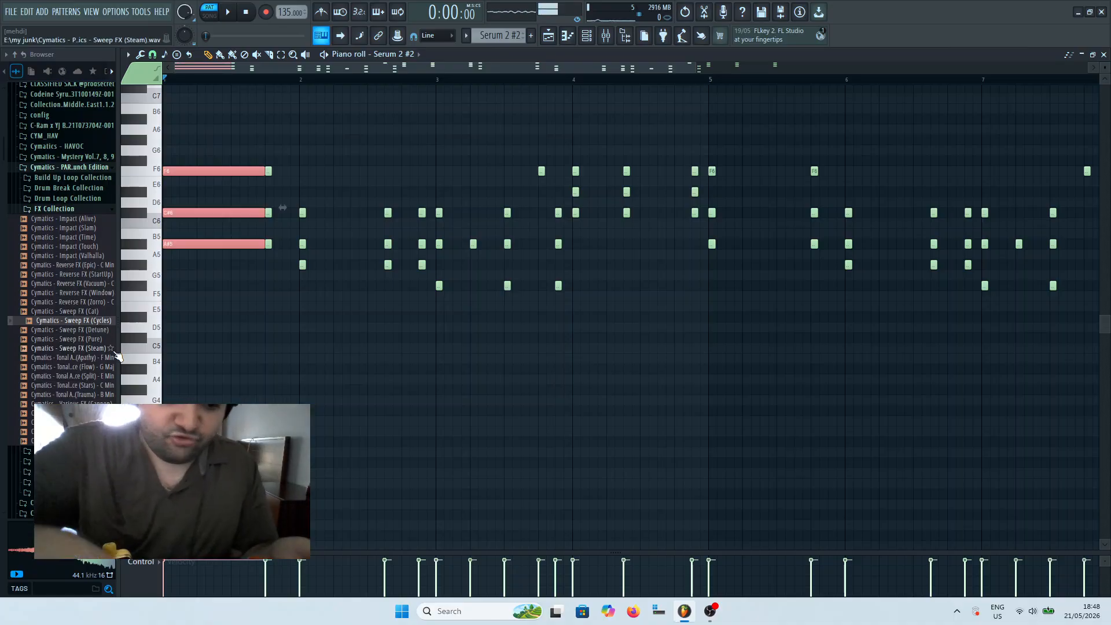
{"action": "key", "text": "ctrl+d"}
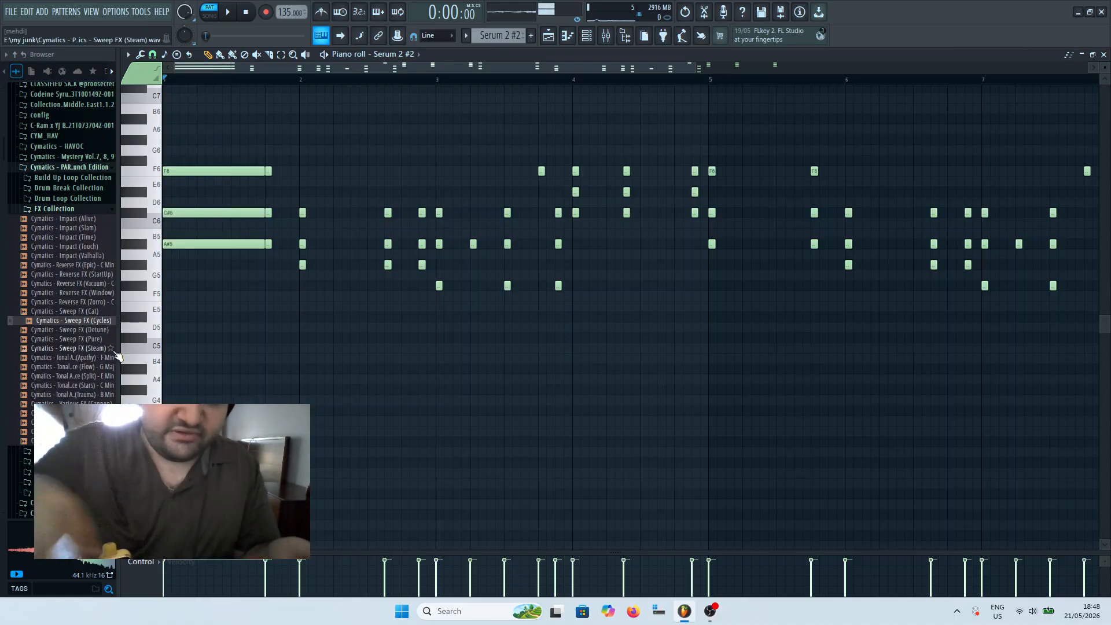
Shorten the three notes of the first Serum 2 #2 chord back to brief stabs
{"action": "left_click_drag", "start_coordinate": [212, 310], "coordinate": [234, 151], "text": "ctrl"}
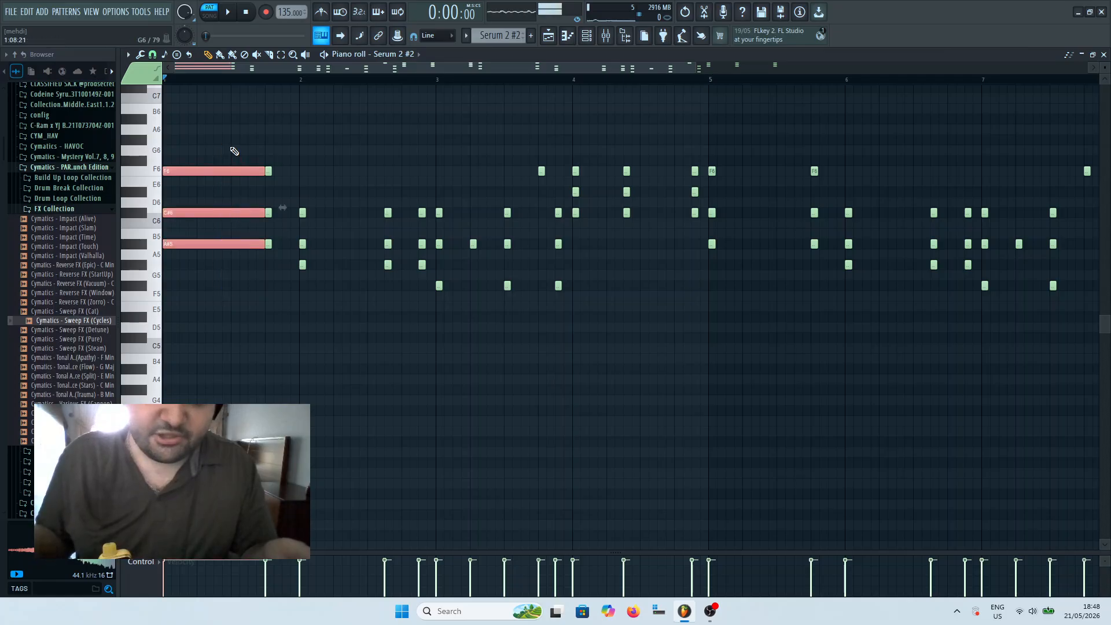
{"action": "key", "text": "ctrl+d"}
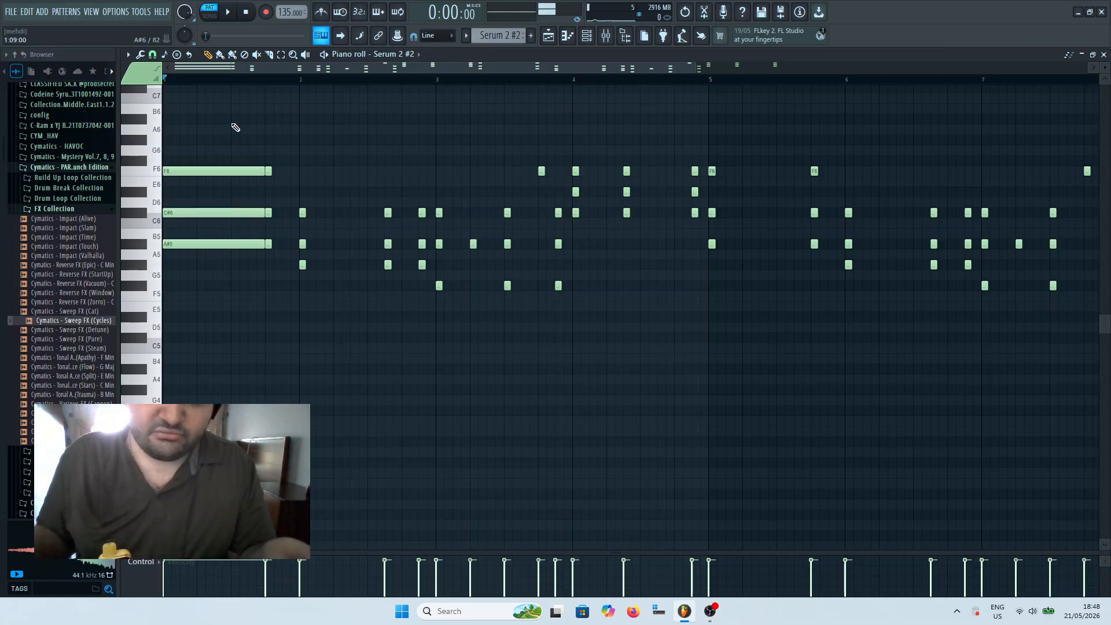
{"action": "left_click_drag", "start_coordinate": [232, 126], "coordinate": [212, 359], "text": "ctrl"}
{"action": "left_click_drag", "start_coordinate": [262, 170], "coordinate": [167, 169]}
{"action": "key", "text": "ctrl+d"}
{"action": "scroll", "coordinate": [224, 193], "scroll_direction": "down", "scroll_amount": 3}
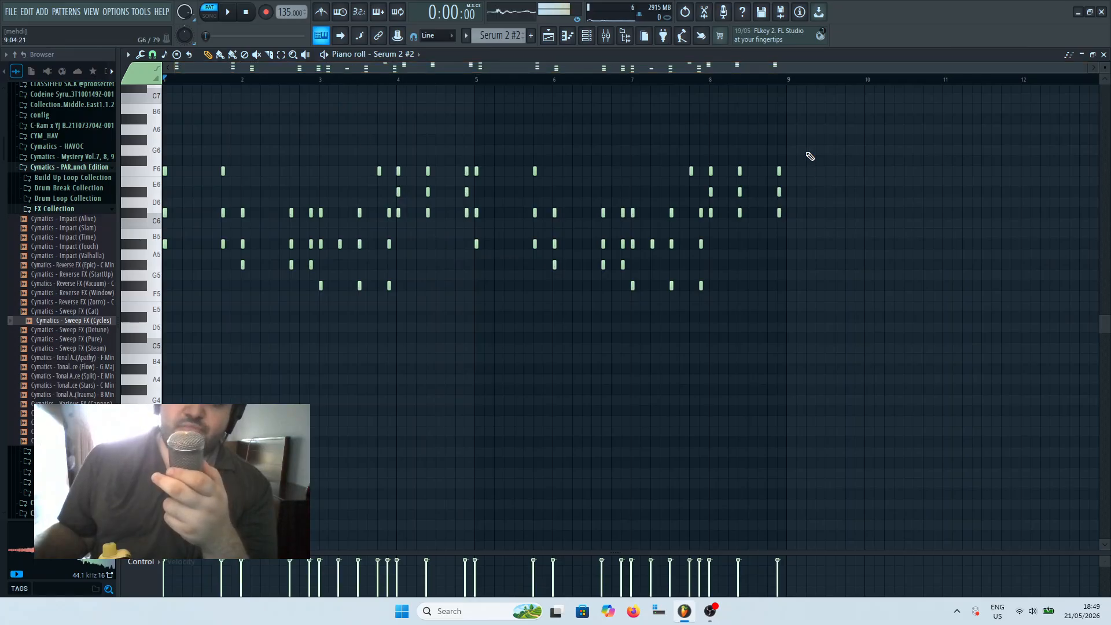
Play the Serum 2 #2 chord pattern and stop it
{"action": "left_click", "coordinate": [231, 12]}
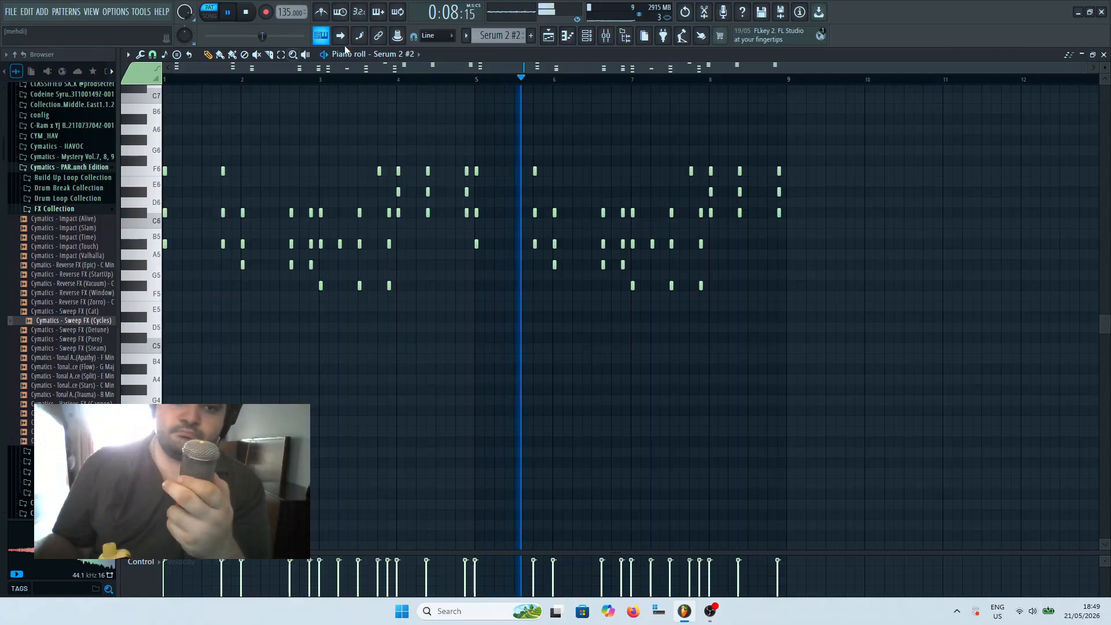
{"action": "left_click", "coordinate": [248, 12]}
Open the first Omnisphere_3 clip's notes, view the patch loaded in its instrument and close the instrument window
{"action": "left_click", "coordinate": [556, 37]}
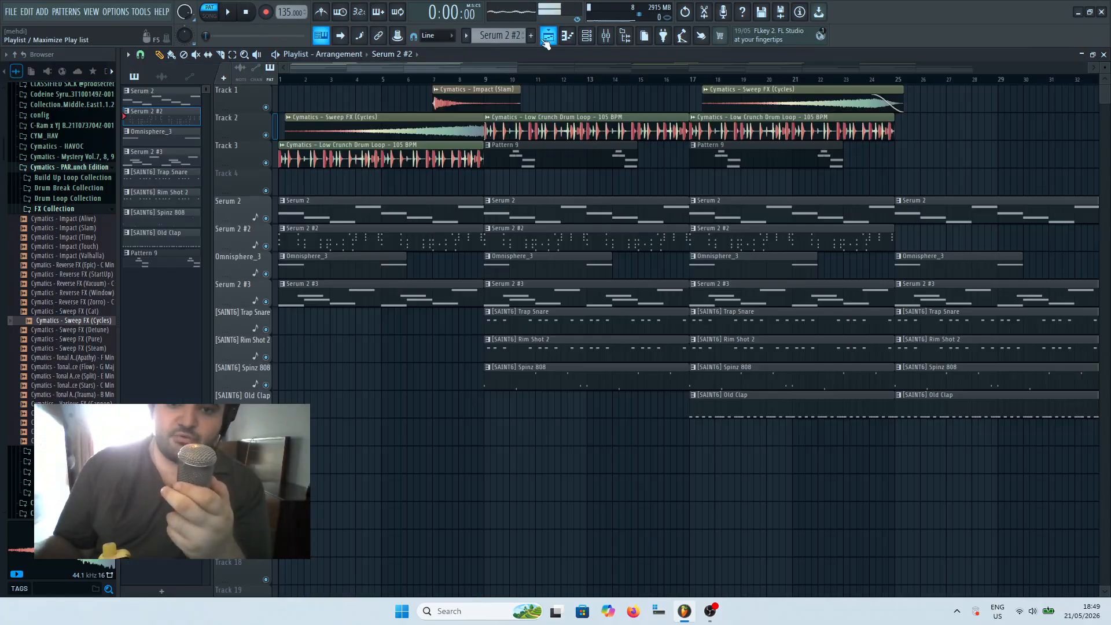
{"action": "double_click", "coordinate": [353, 272]}
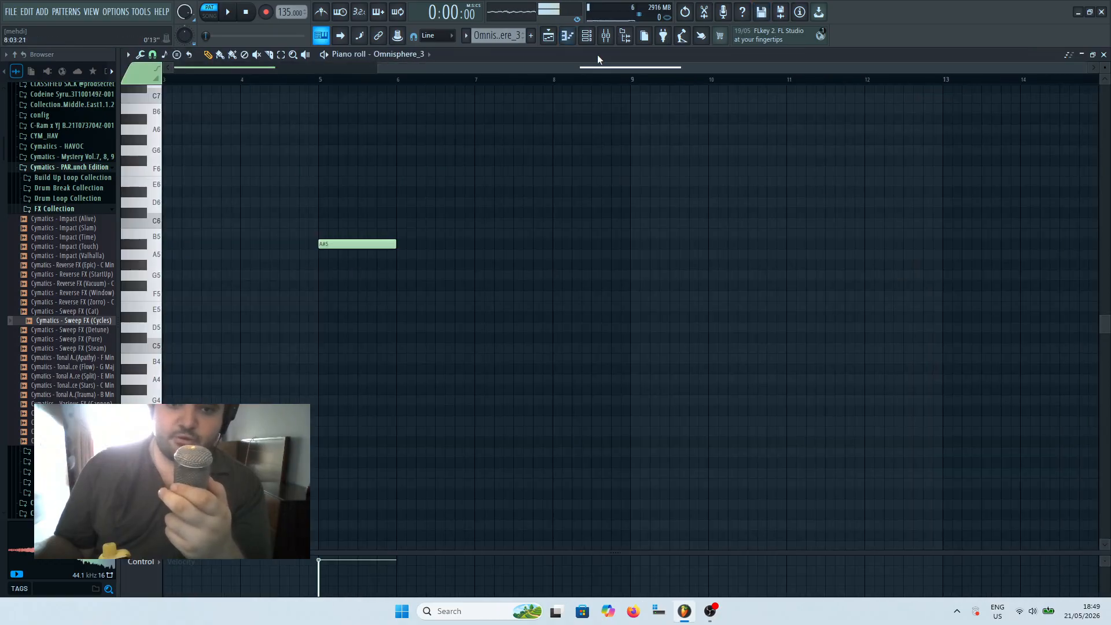
{"action": "left_click", "coordinate": [586, 36]}
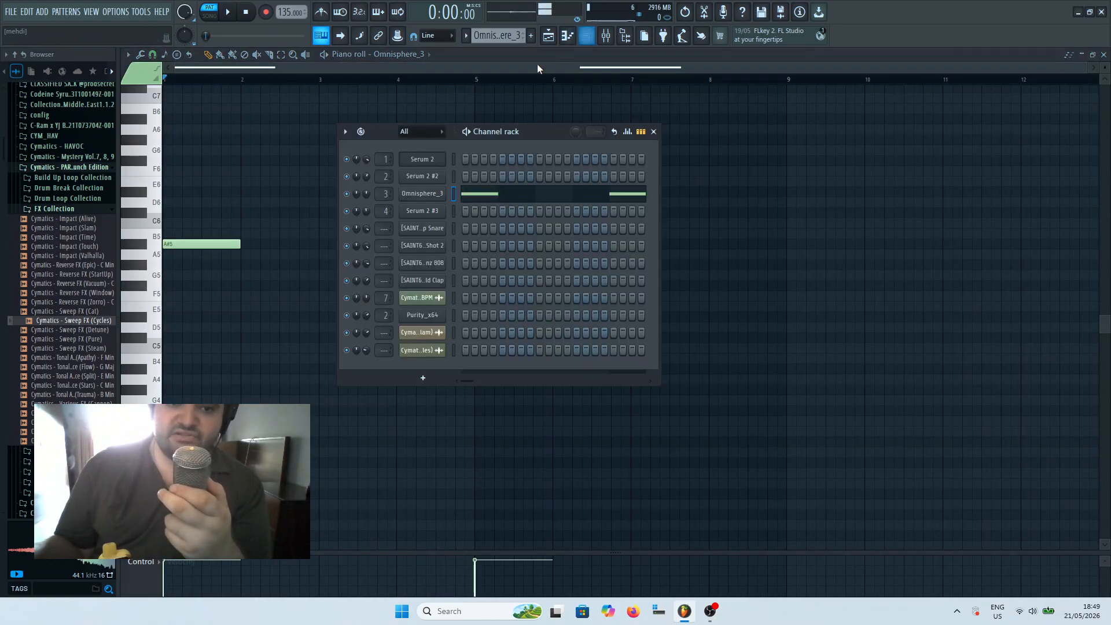
{"action": "left_click", "coordinate": [421, 195]}
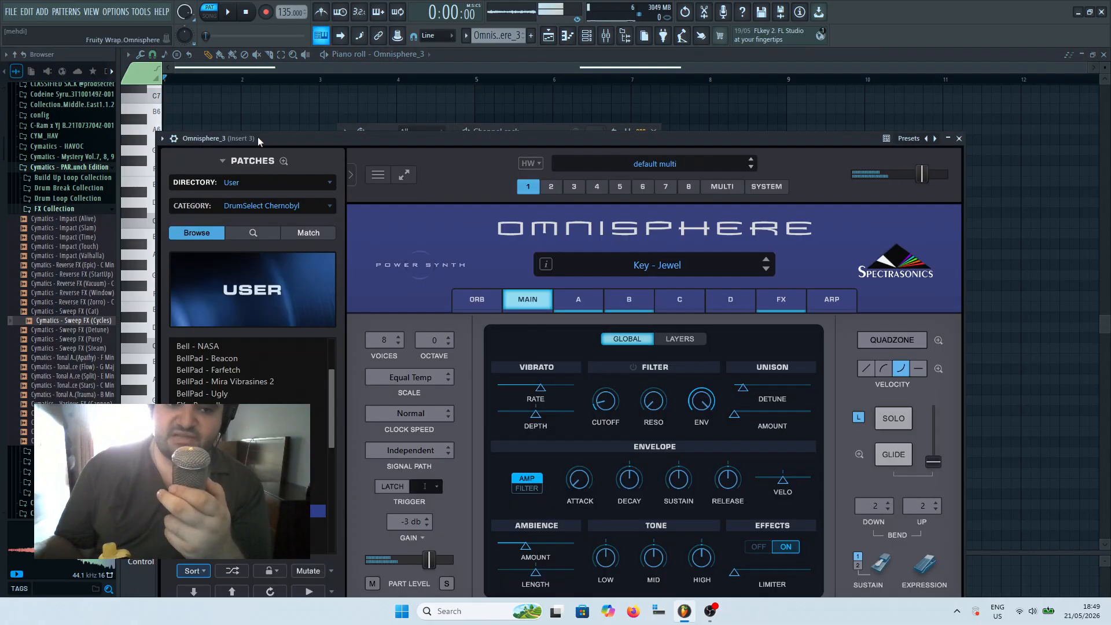
{"action": "left_click", "coordinate": [959, 139]}
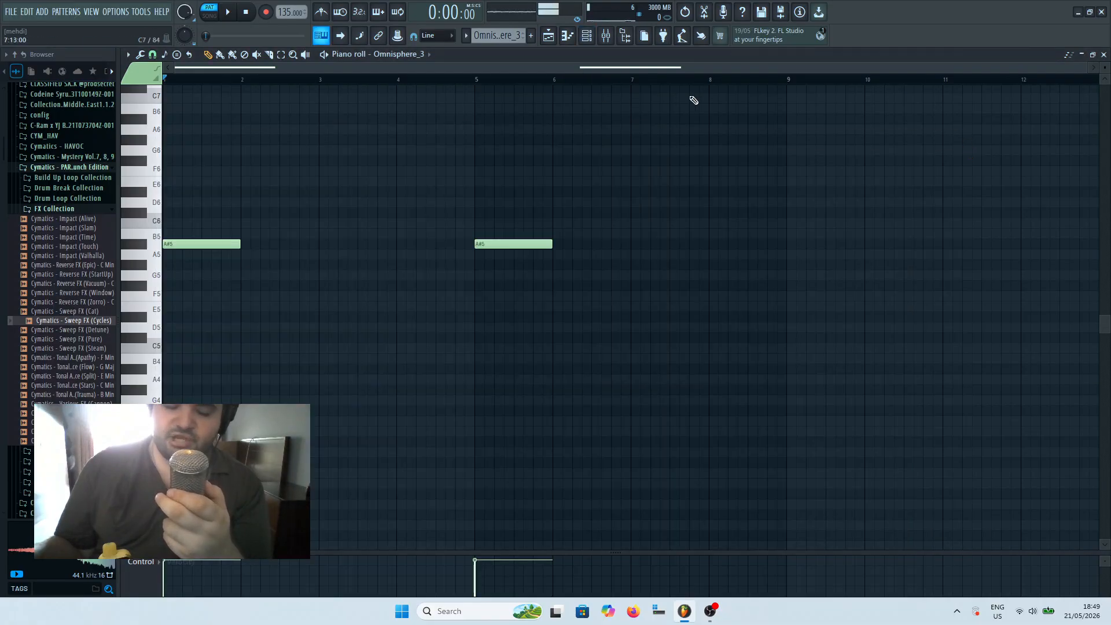
View the list of instrument plugins available for a new channel and close it without adding any
{"action": "left_click", "coordinate": [587, 35]}
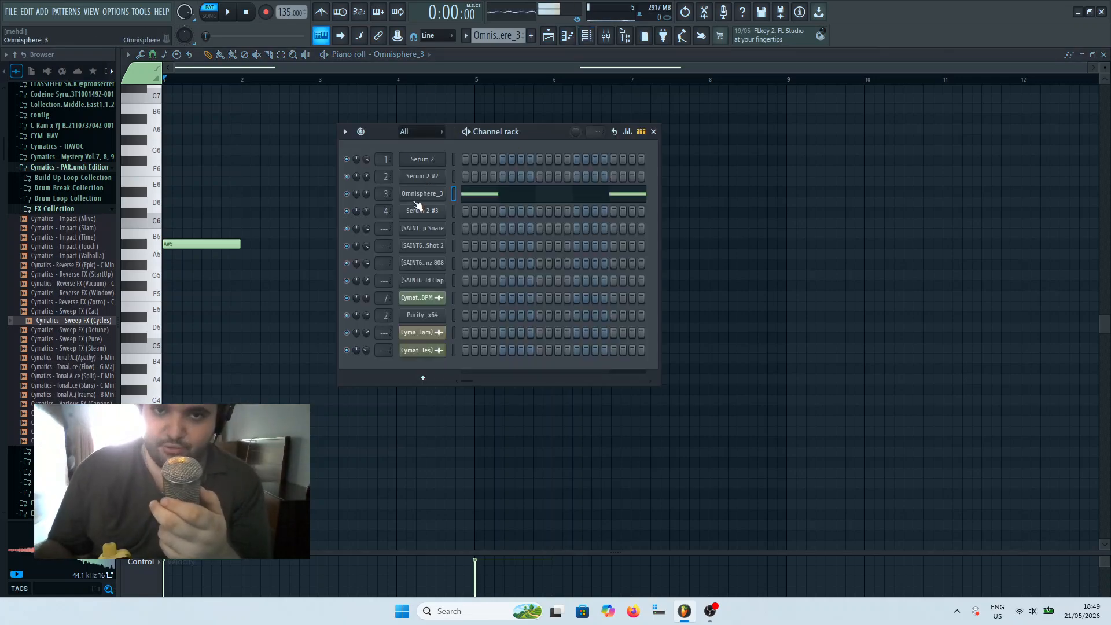
{"action": "left_click", "coordinate": [579, 66]}
{"action": "left_click", "coordinate": [586, 35]}
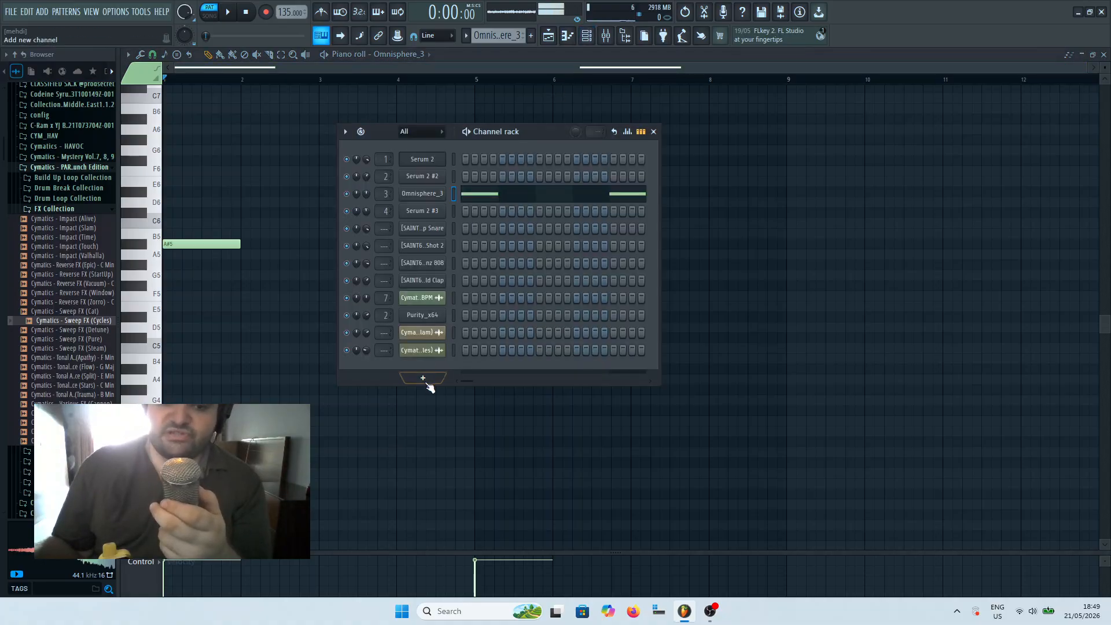
{"action": "left_click", "coordinate": [405, 379]}
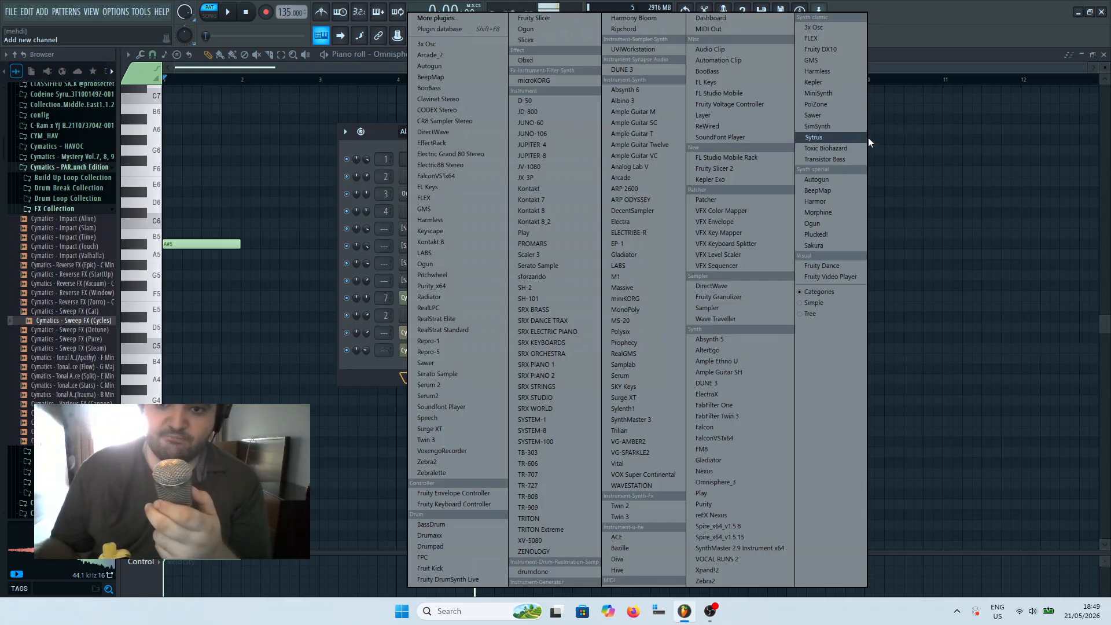
{"action": "left_click", "coordinate": [930, 140]}
{"action": "key", "text": "F6"}
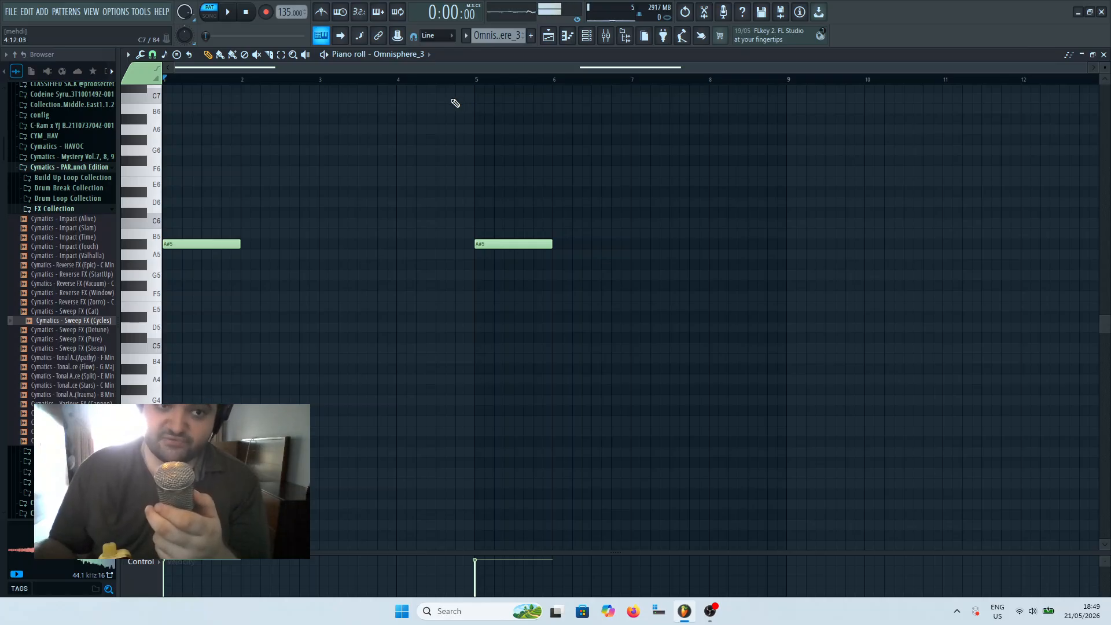
Play the Omnisphere_3 pattern, stop it and return to the playlist
{"action": "key", "text": "space"}
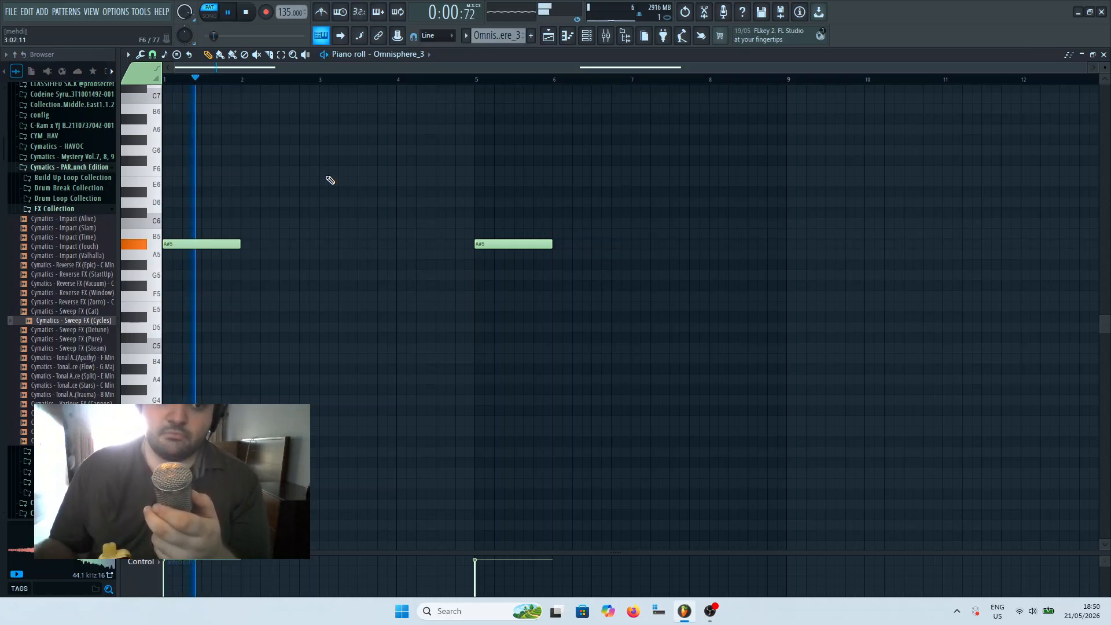
{"action": "key", "text": "space"}
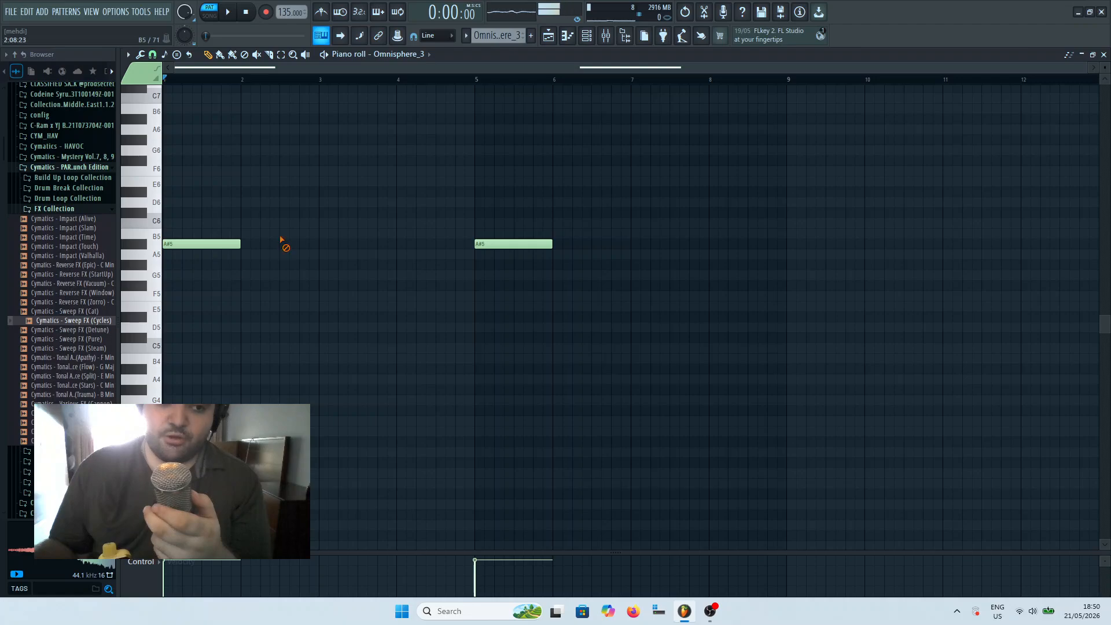
{"action": "left_click", "coordinate": [548, 35]}
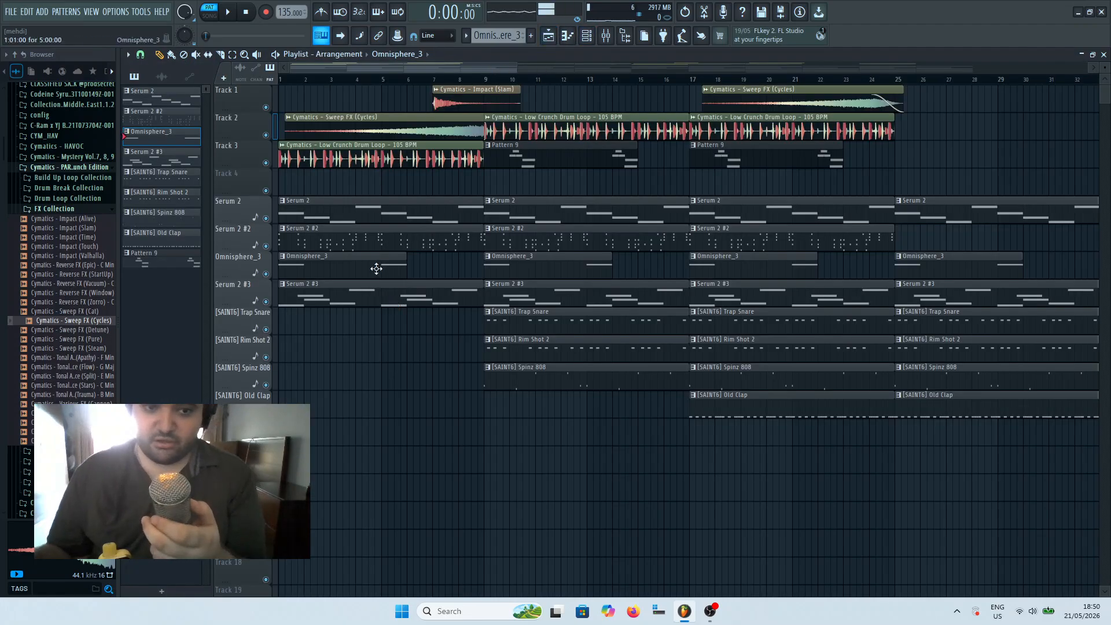
Open the first Serum 2 #3 clip's notes and sound its first four notes: F5, A#5, G#5 and F#5
{"action": "double_click", "coordinate": [376, 291]}
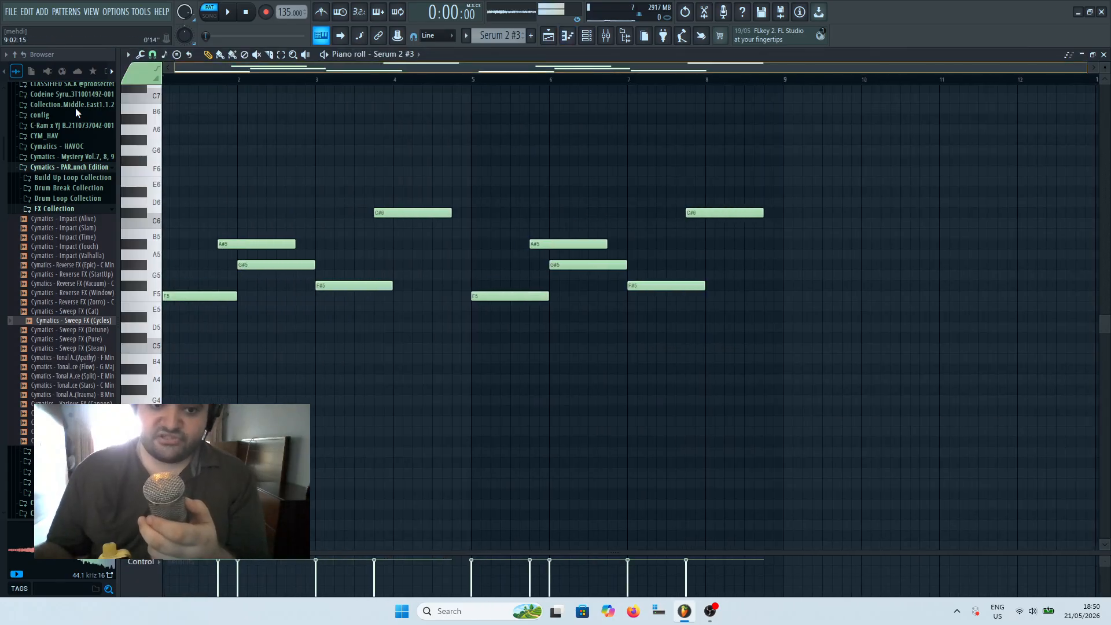
{"action": "left_click", "coordinate": [587, 36]}
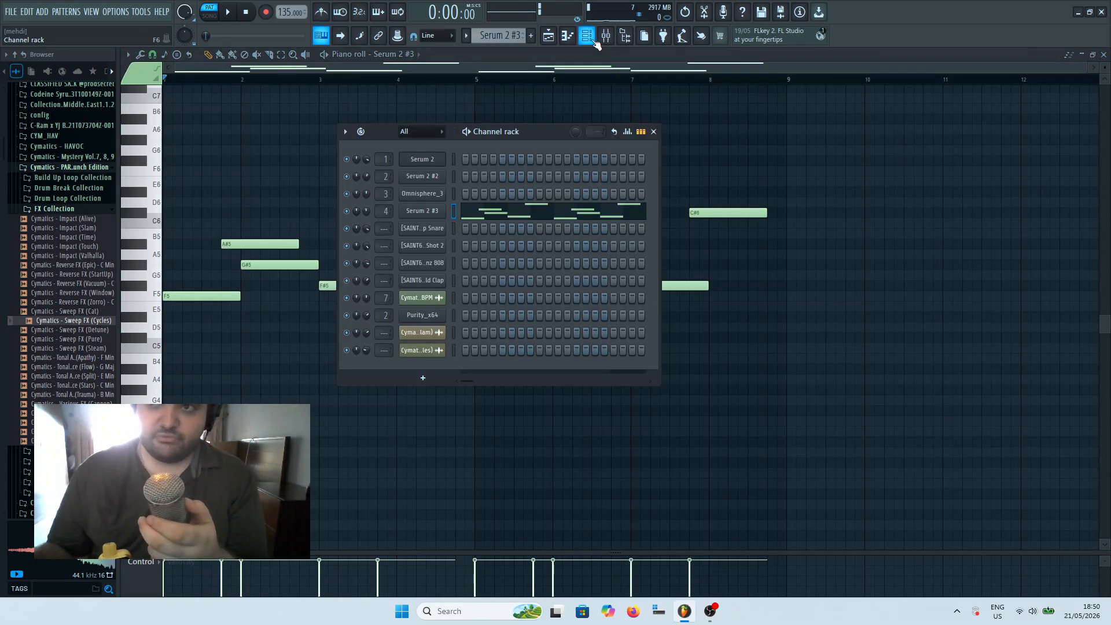
{"action": "left_click", "coordinate": [588, 38]}
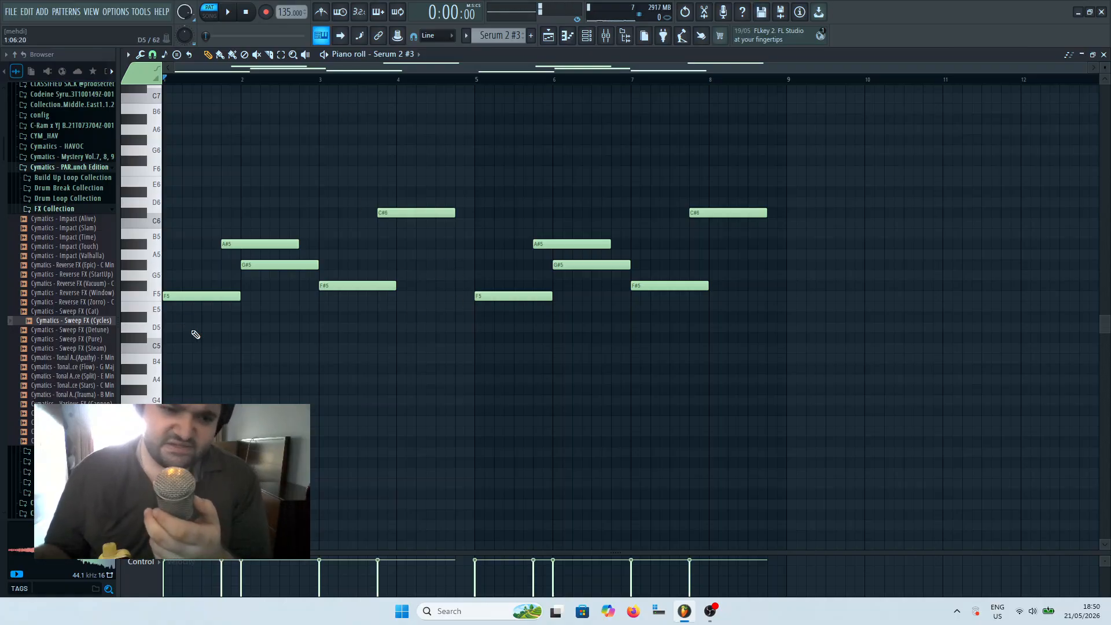
{"action": "left_click", "coordinate": [225, 296]}
{"action": "left_click", "coordinate": [235, 244]}
{"action": "left_click", "coordinate": [256, 266]}
{"action": "left_click", "coordinate": [325, 286]}
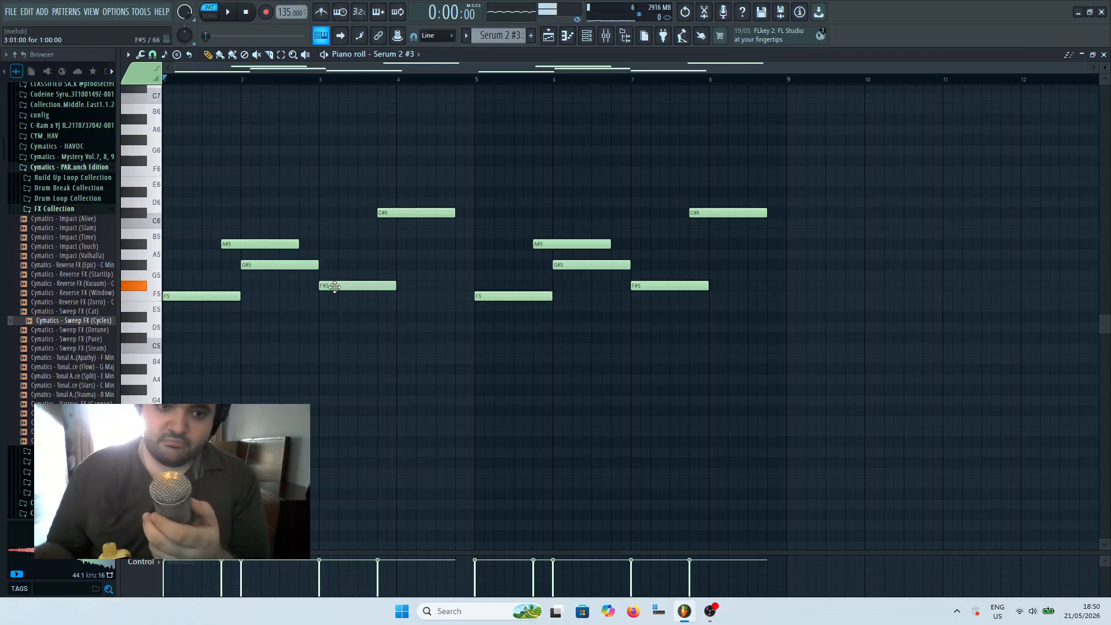
Open the Serum 2 #3 instrument with its lead - noise preset, nudge the portamento and close the instrument window
{"action": "left_click", "coordinate": [576, 39]}
{"action": "left_click", "coordinate": [586, 36]}
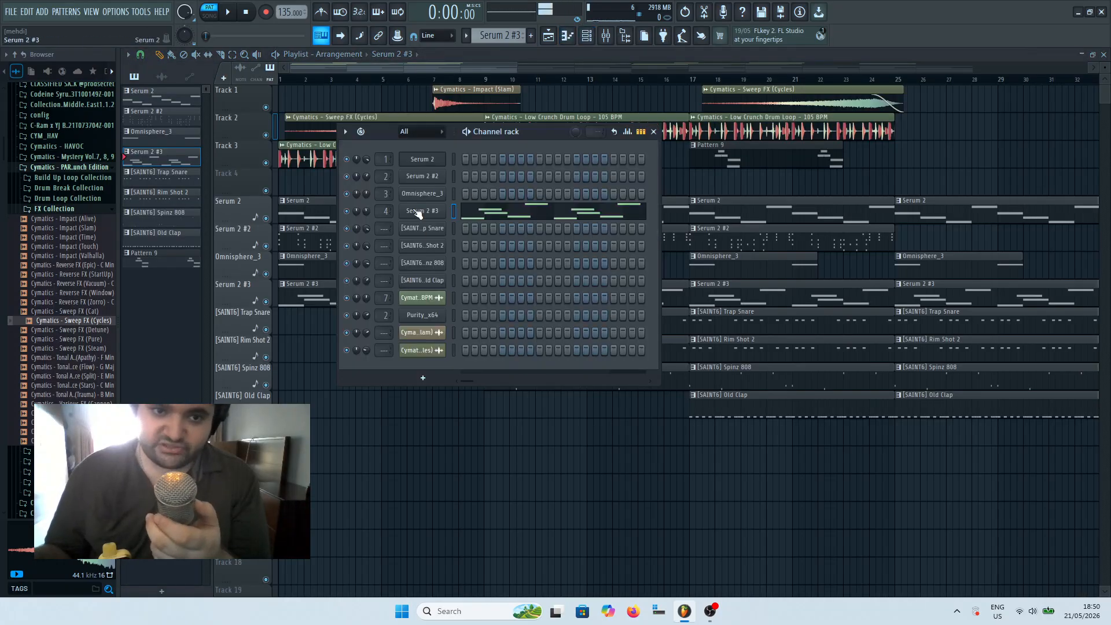
{"action": "left_click", "coordinate": [417, 212]}
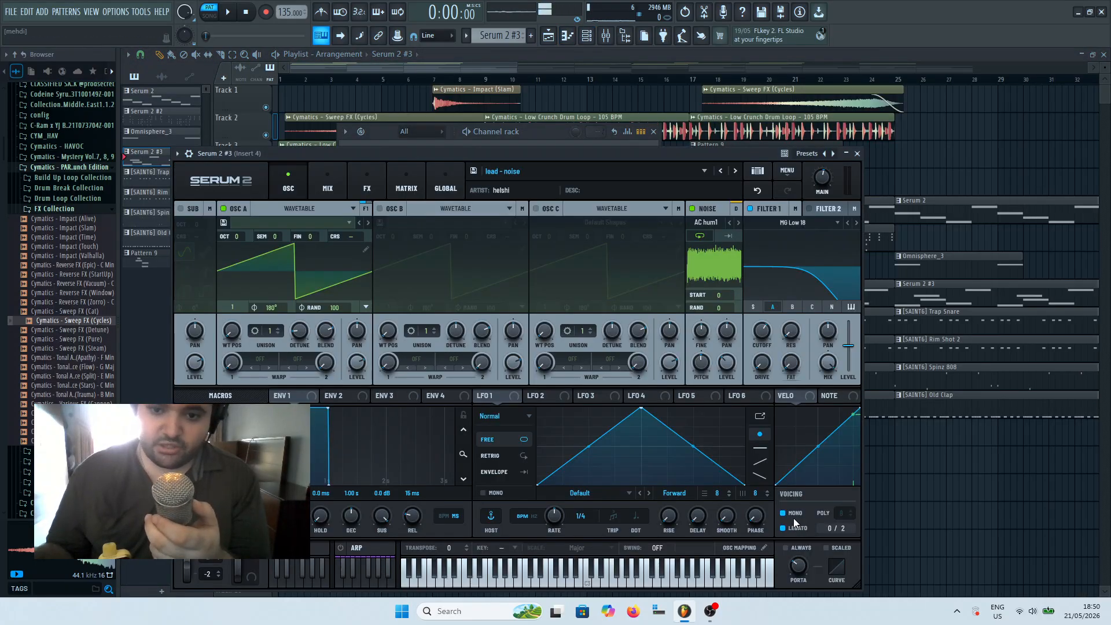
{"action": "left_click_drag", "start_coordinate": [798, 566], "coordinate": [801, 556]}
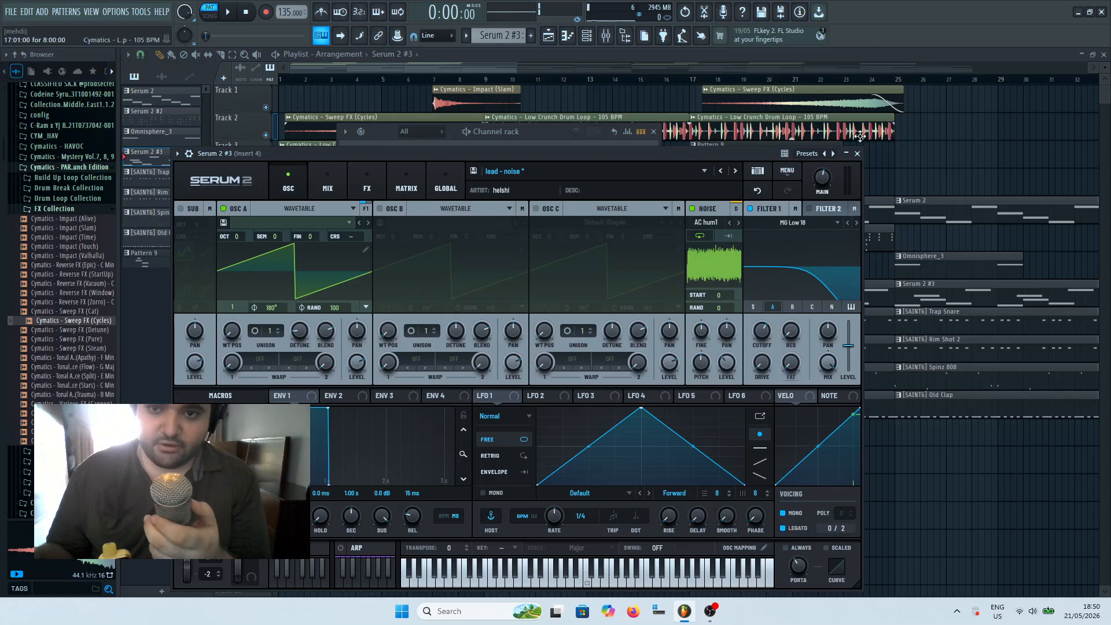
{"action": "left_click", "coordinate": [857, 154]}
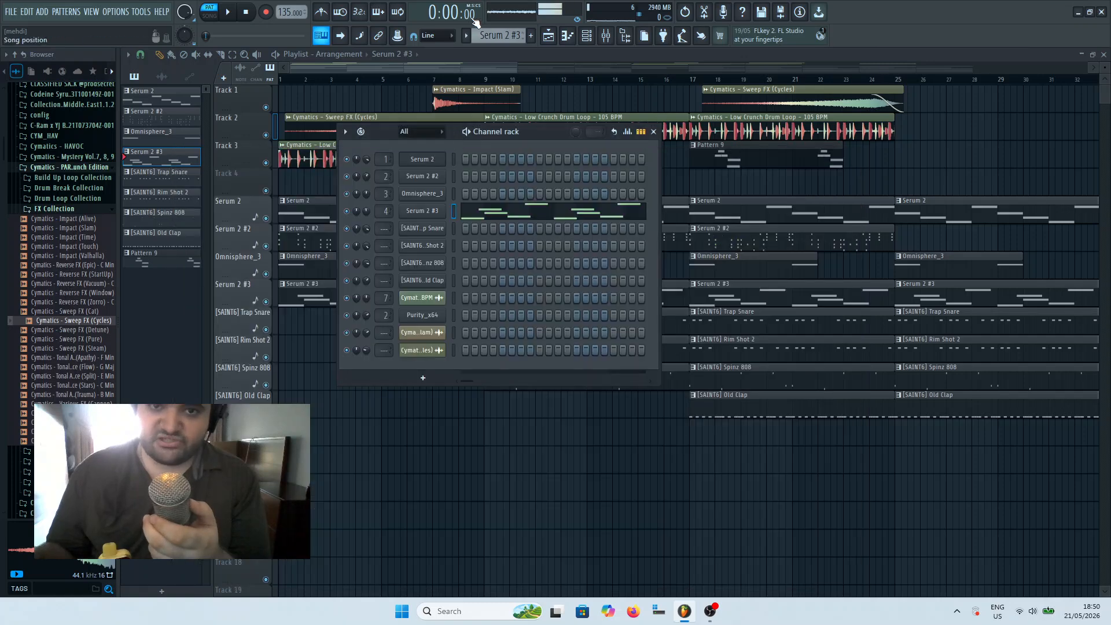
Show the Serum 2 #3 notes again, play the pattern and stop it
{"action": "left_click", "coordinate": [568, 35]}
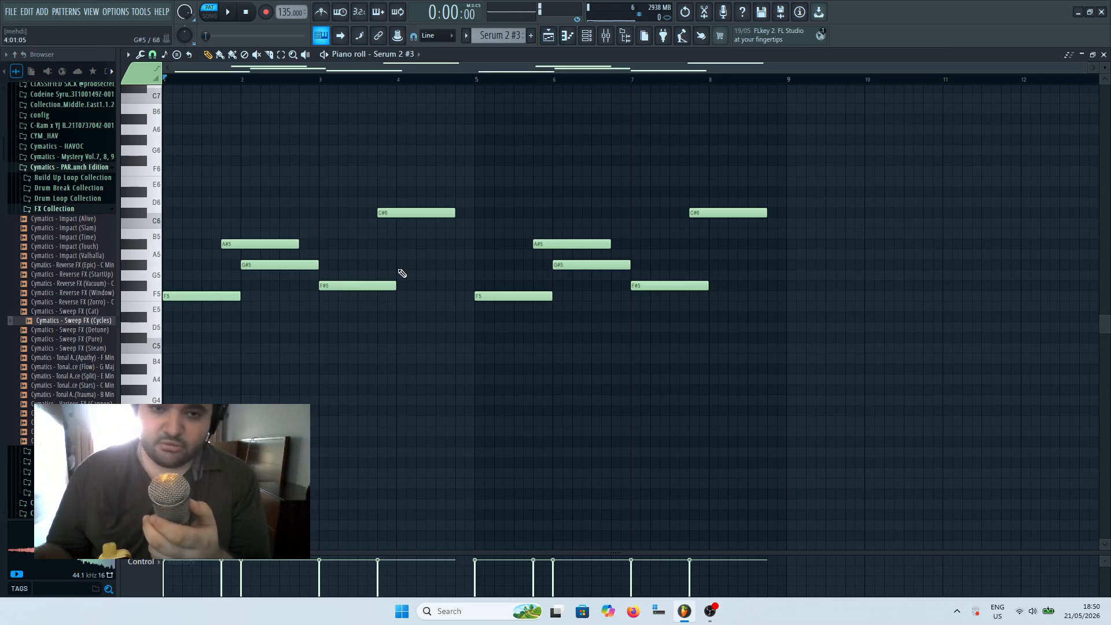
{"action": "key", "text": "space"}
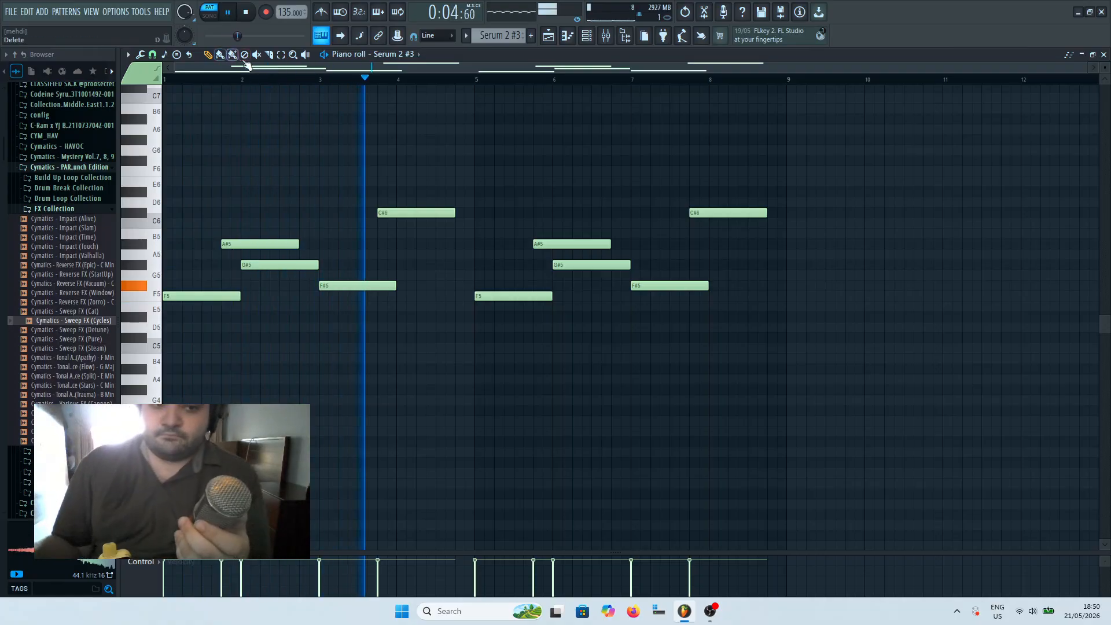
{"action": "left_click", "coordinate": [247, 13]}
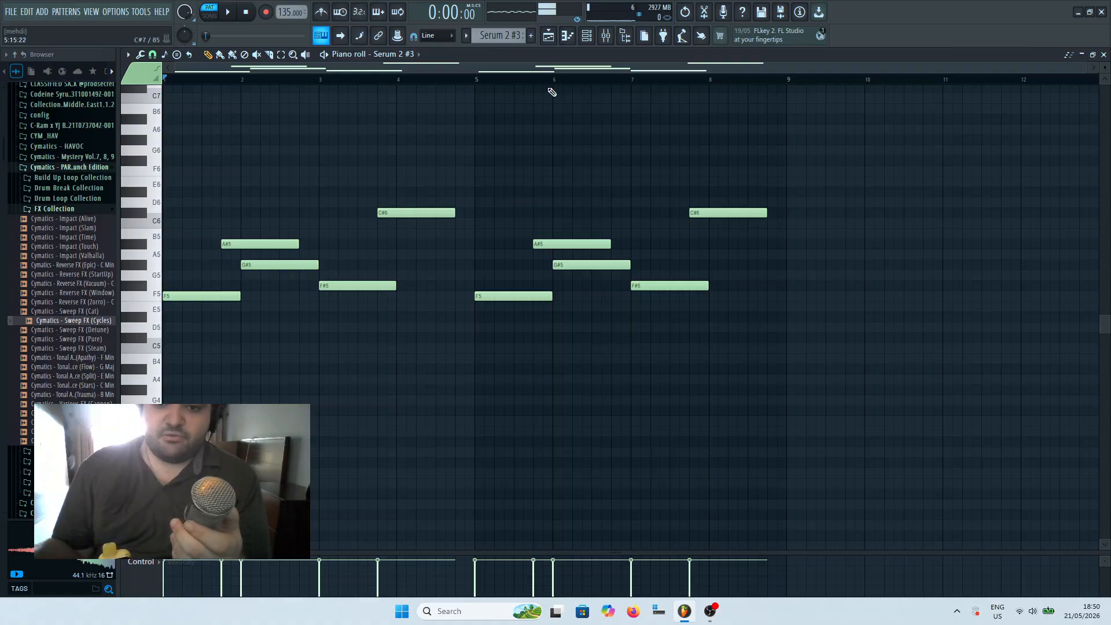
Open the notes of Pattern 9, view the Simple Saw preset in its Purity_x64 instrument and close the instrument window
{"action": "left_click", "coordinate": [561, 39]}
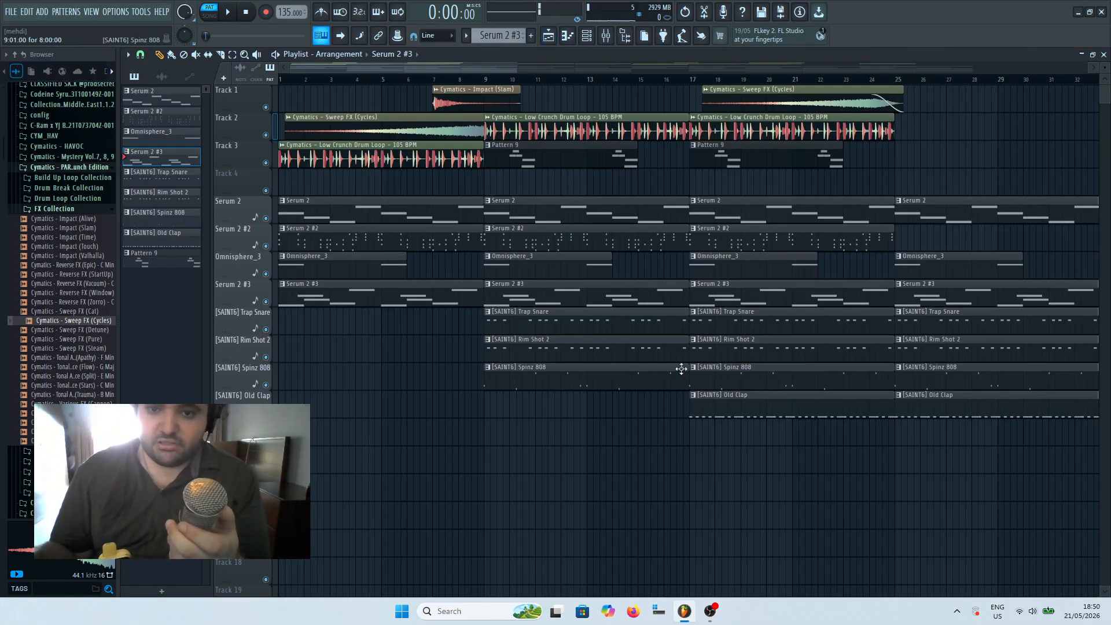
{"action": "mouse_move", "coordinate": [463, 70]}
{"action": "left_mouse_down"}
{"action": "mouse_move", "coordinate": [539, 58]}
{"action": "mouse_move", "coordinate": [463, 68]}
{"action": "left_mouse_up"}
{"action": "double_click", "coordinate": [689, 162]}
{"action": "left_click", "coordinate": [586, 35]}
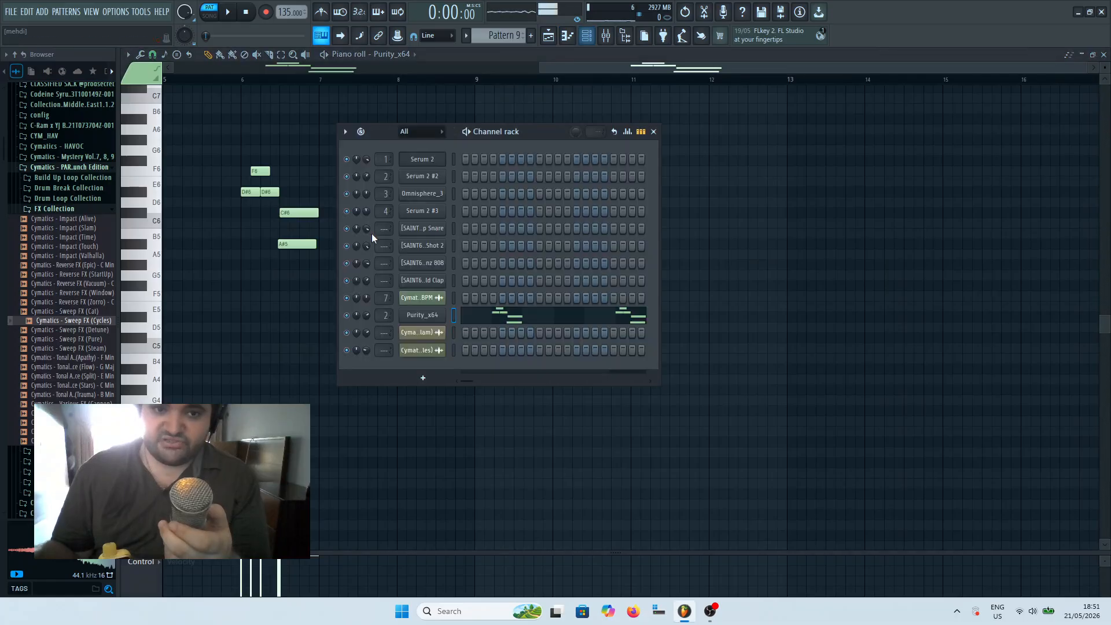
{"action": "left_click", "coordinate": [430, 312]}
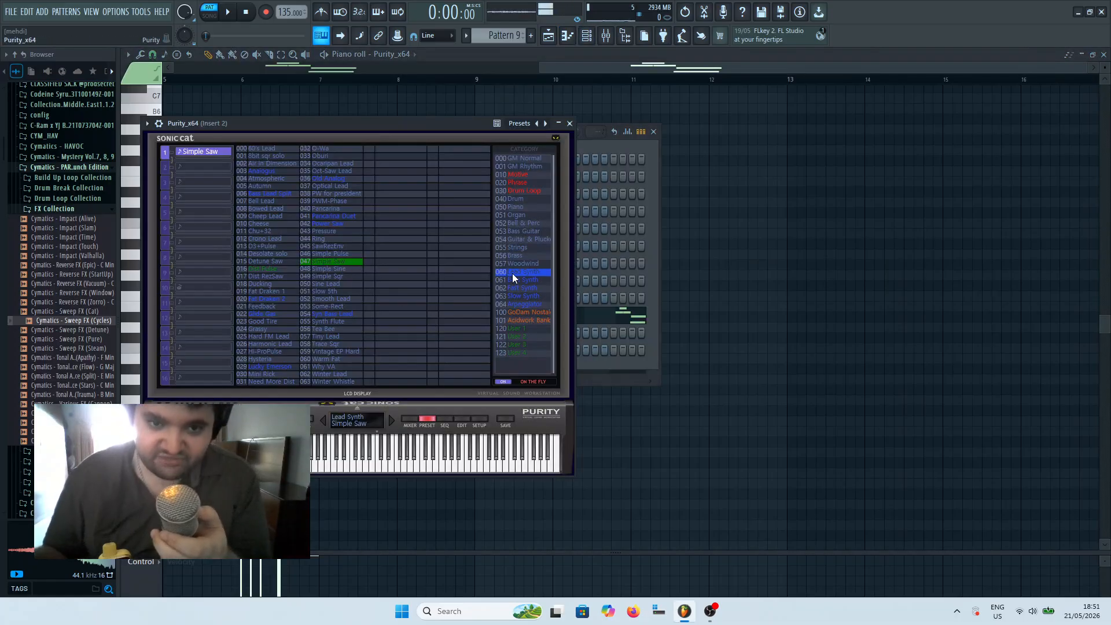
{"action": "left_click", "coordinate": [570, 123]}
Show Pattern 9's Purity_x64 notes from bar 1, play the pattern and stop it
{"action": "left_click_drag", "start_coordinate": [578, 67], "coordinate": [165, 116]}
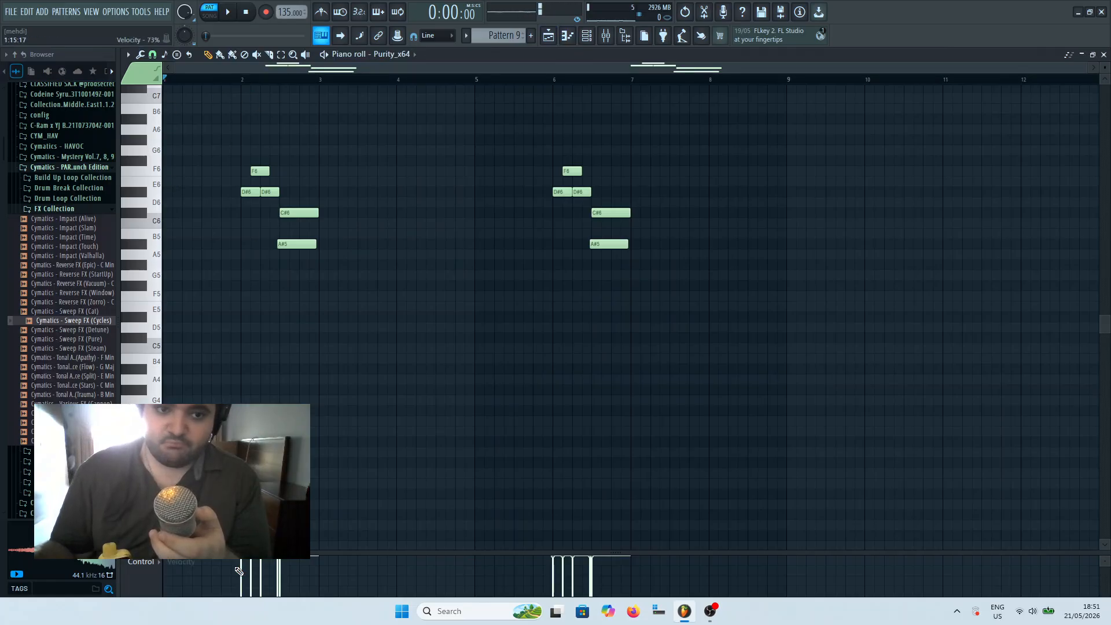
{"action": "key", "text": "space"}
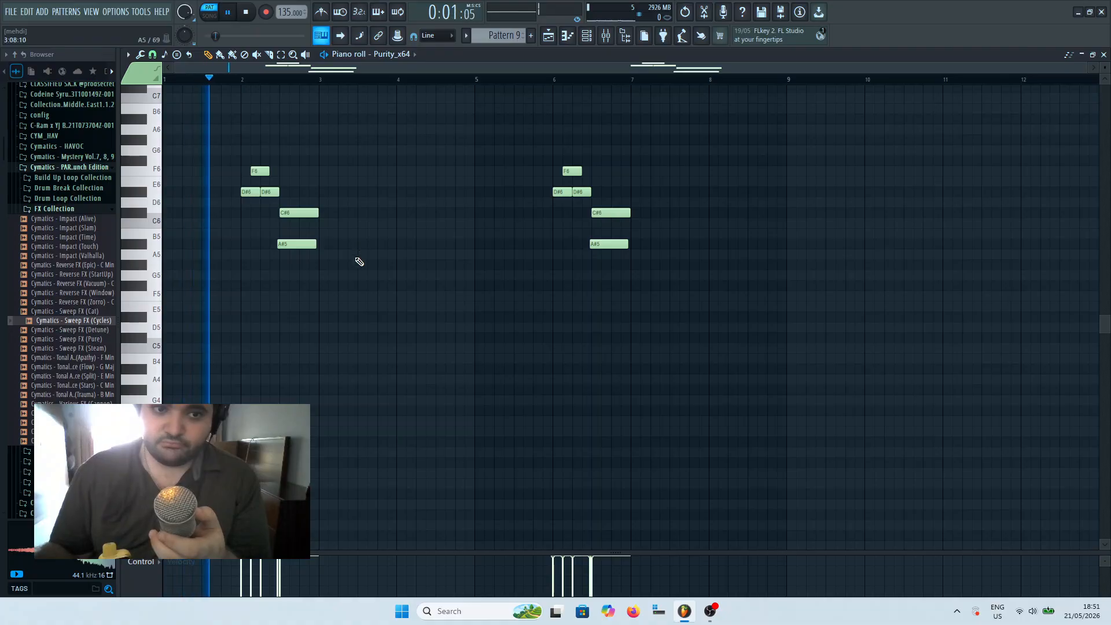
{"action": "left_click", "coordinate": [247, 13]}
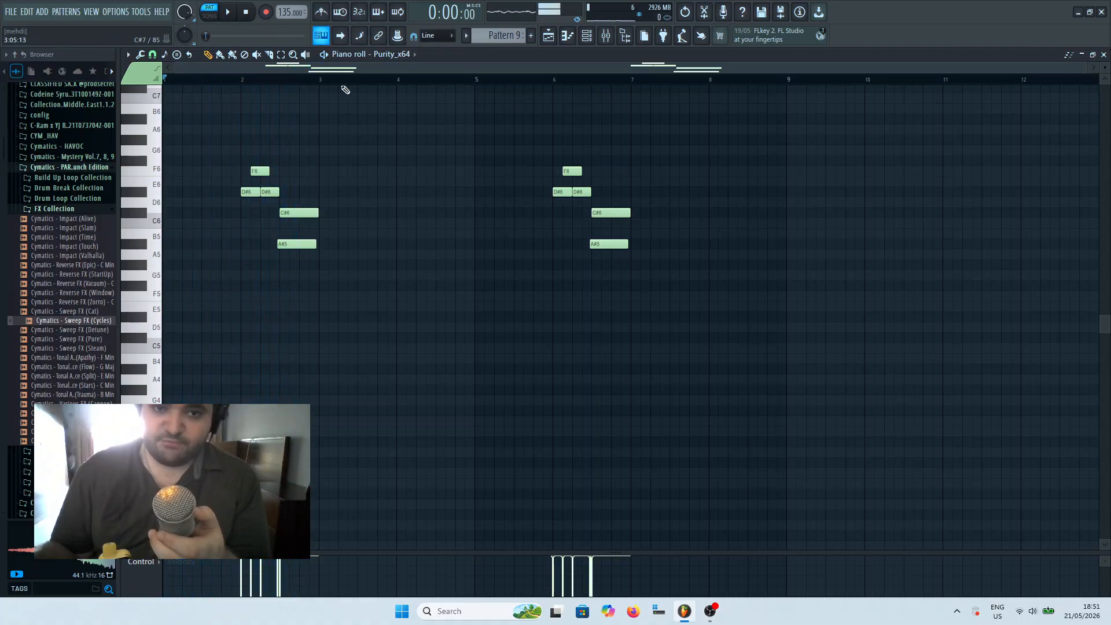
Return to the playlist, place the song position at bar 9 and solo Track 2
{"action": "left_click", "coordinate": [548, 36]}
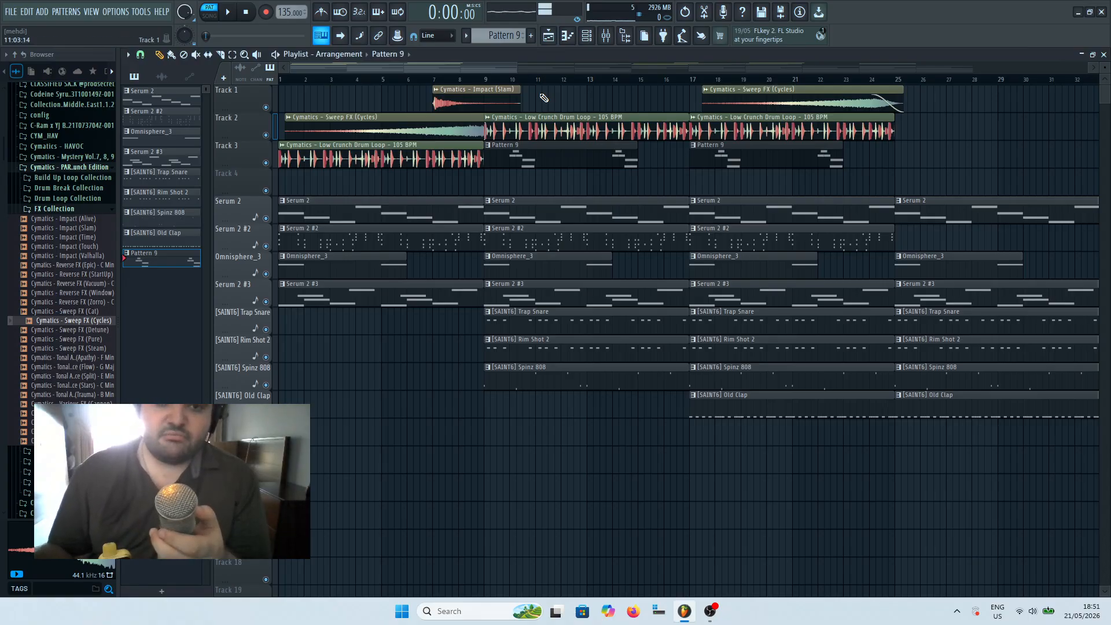
{"action": "left_click_drag", "start_coordinate": [475, 65], "coordinate": [508, 60]}
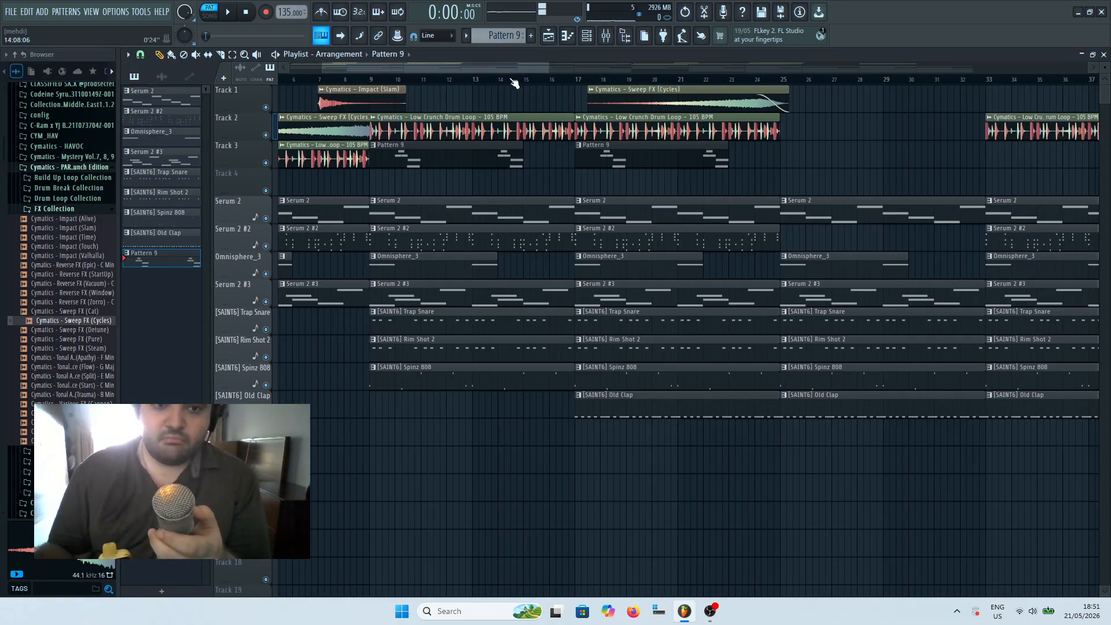
{"action": "left_click", "coordinate": [371, 72]}
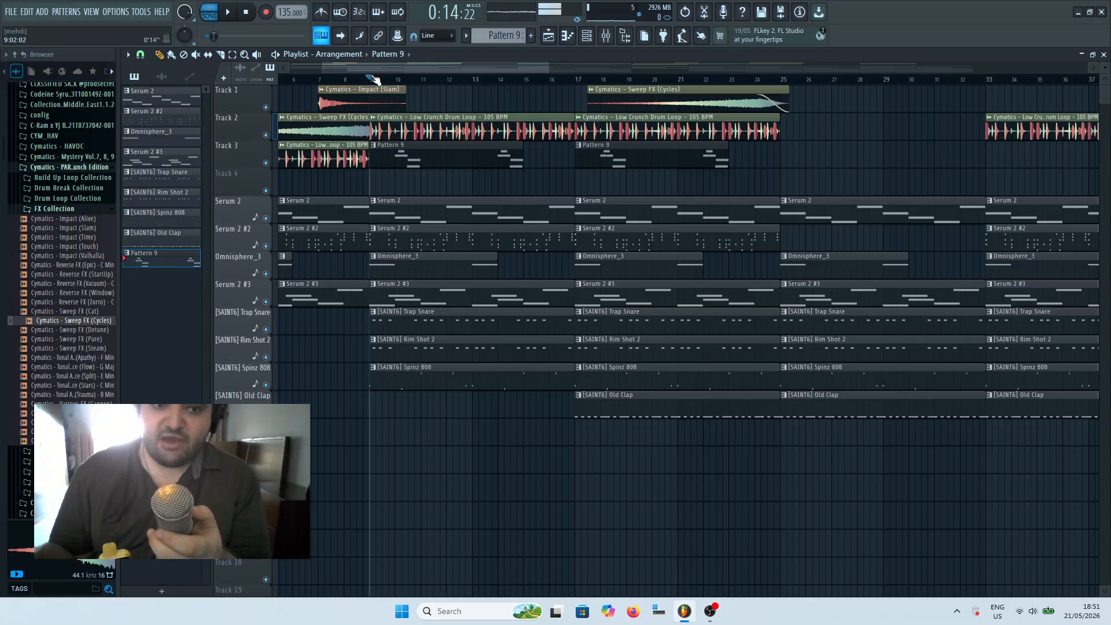
{"action": "right_click", "coordinate": [267, 135]}
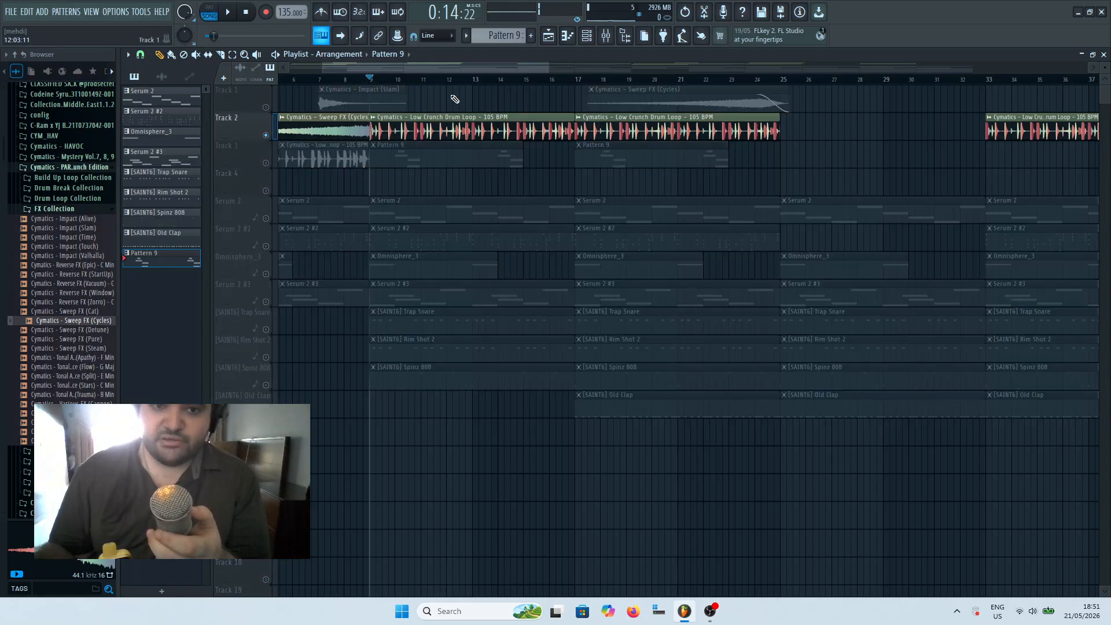
Open the channel settings of the Cymatics Low Crunch Drum Loop, check its channel volume and close them
{"action": "double_click", "coordinate": [400, 125]}
{"action": "left_click_drag", "start_coordinate": [375, 128], "coordinate": [377, 120]}
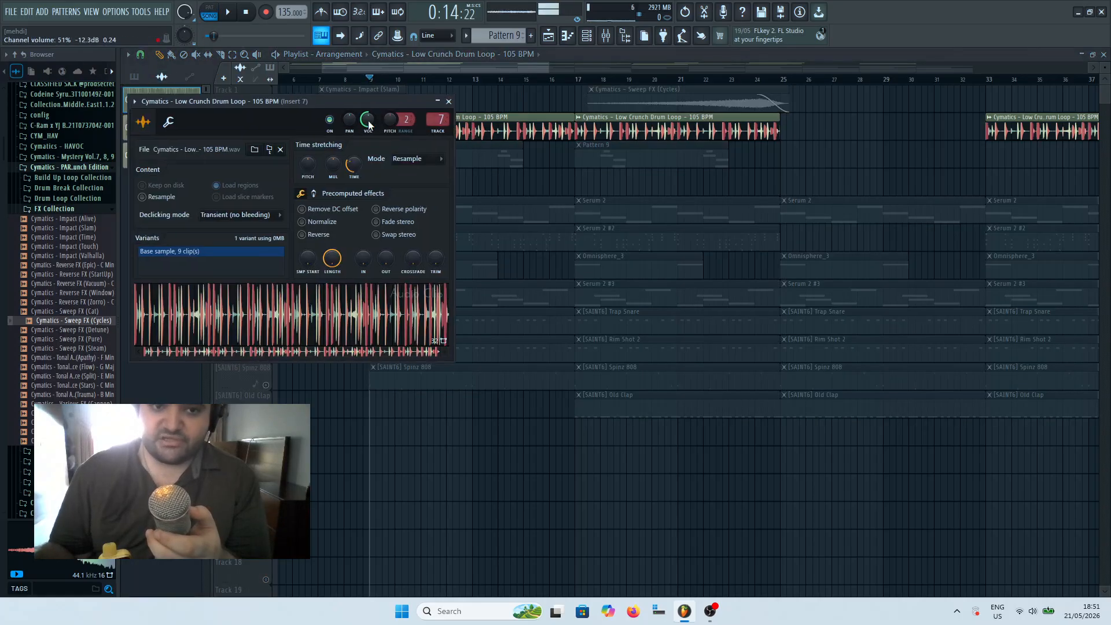
{"action": "key", "text": "Escape"}
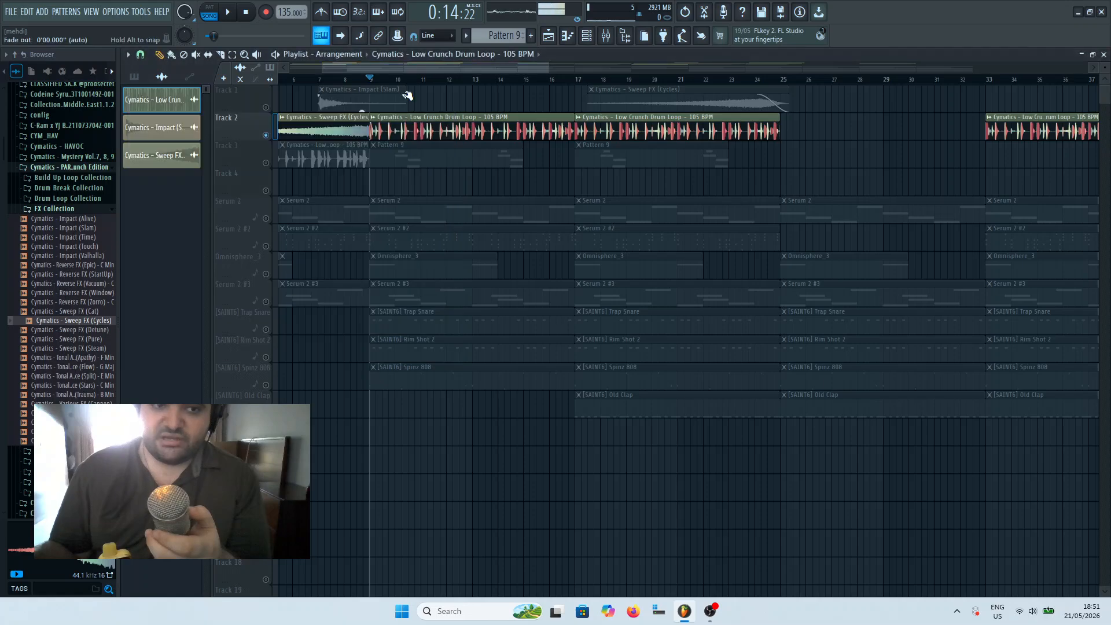
Play the soloed drum loop from bar 9, view its channel settings during playback, close them and stop
{"action": "left_click", "coordinate": [230, 13]}
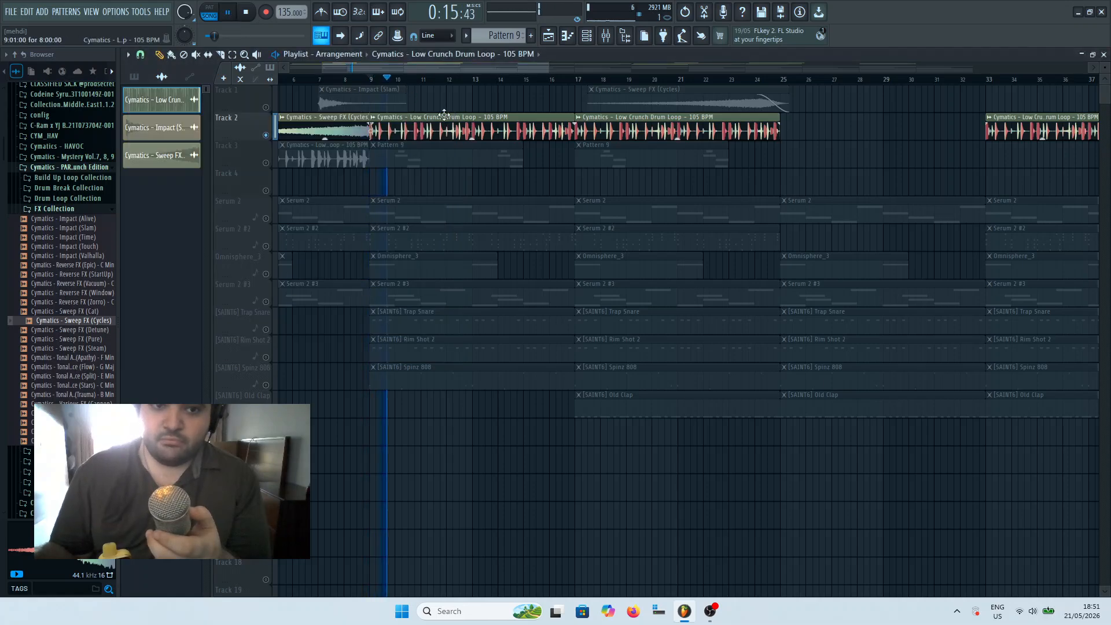
{"action": "double_click", "coordinate": [367, 128]}
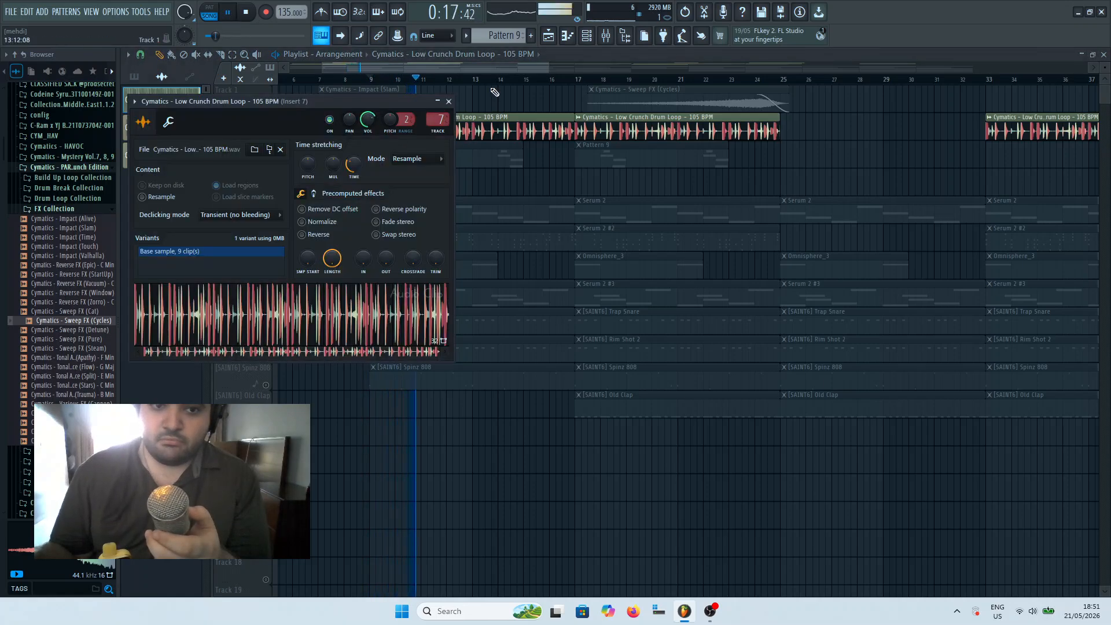
{"action": "key", "text": "Escape"}
{"action": "left_click", "coordinate": [246, 12]}
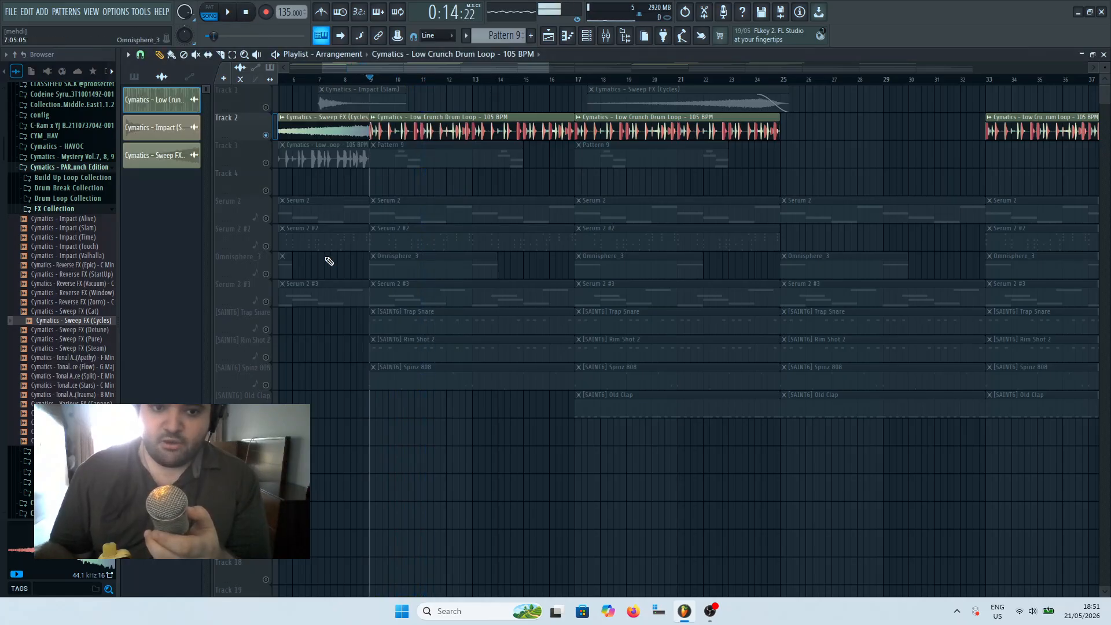
Solo the [SAINT6] Trap Snare track and open its pattern's notes in the piano roll from bar 1
{"action": "left_click", "coordinate": [397, 318]}
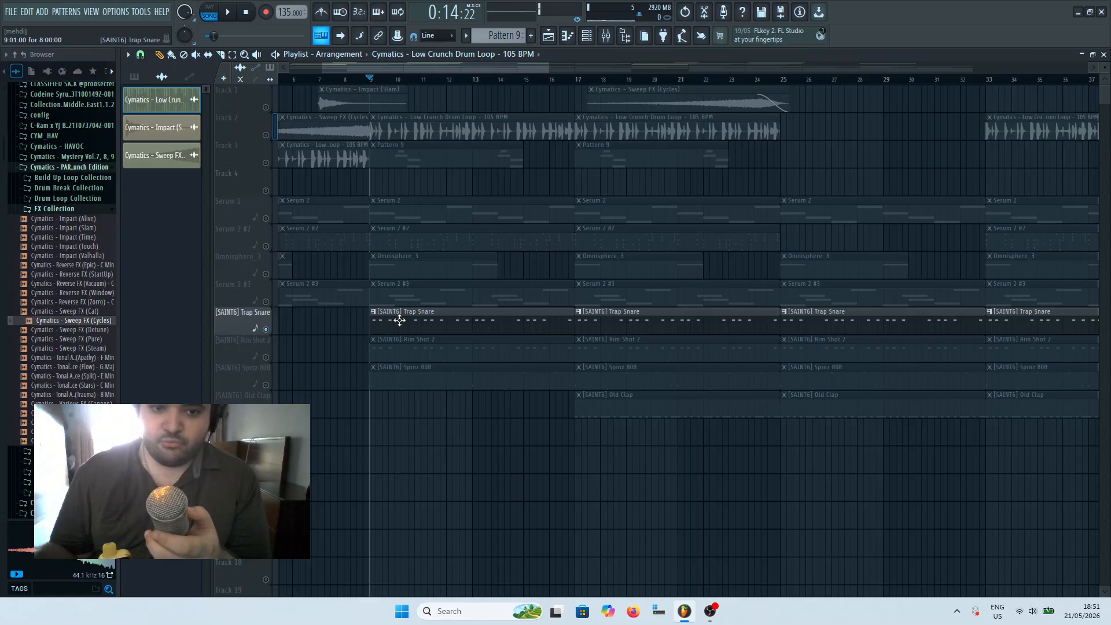
{"action": "left_click", "coordinate": [567, 35]}
{"action": "left_click_drag", "start_coordinate": [590, 70], "coordinate": [214, 72]}
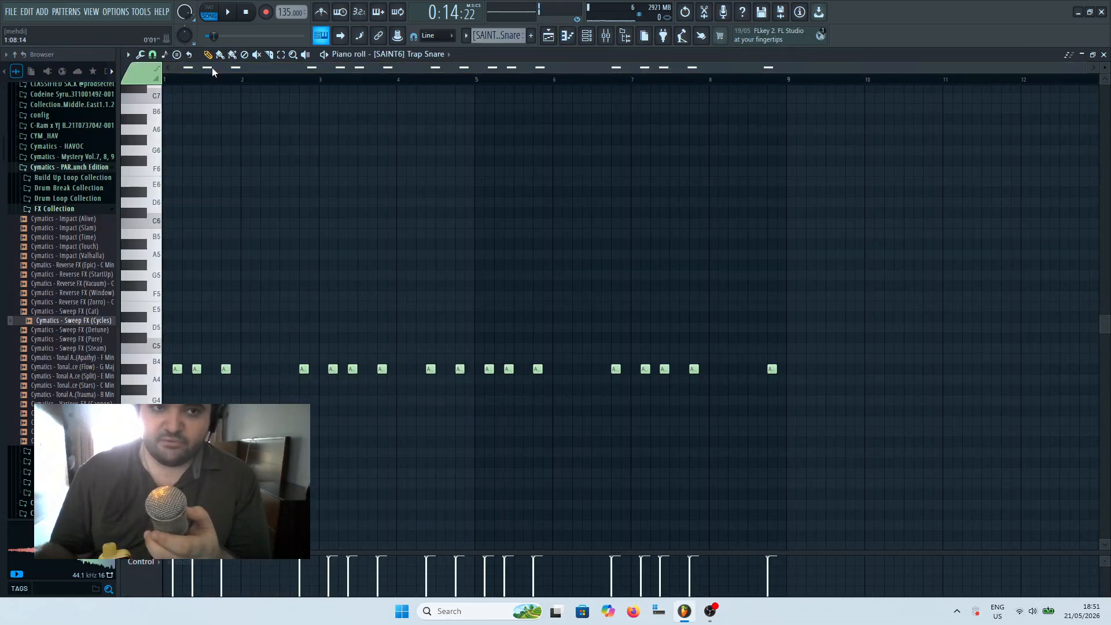
View the [SAINT6] Trap Snare notes in the piano roll, play the soloed snare from bar 9 and stop
{"action": "scroll", "coordinate": [355, 164], "scroll_direction": "up", "scroll_amount": 3}
{"action": "scroll", "coordinate": [355, 164], "scroll_direction": "down", "scroll_amount": 7}
{"action": "scroll", "coordinate": [352, 164], "scroll_direction": "up", "scroll_amount": 2}
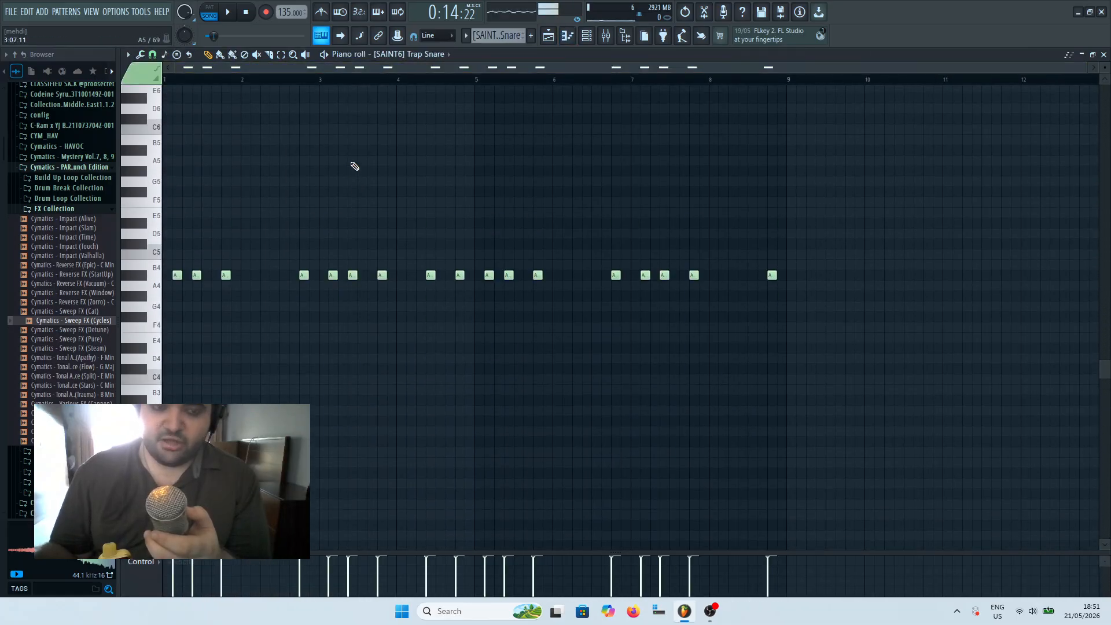
{"action": "left_click", "coordinate": [235, 18]}
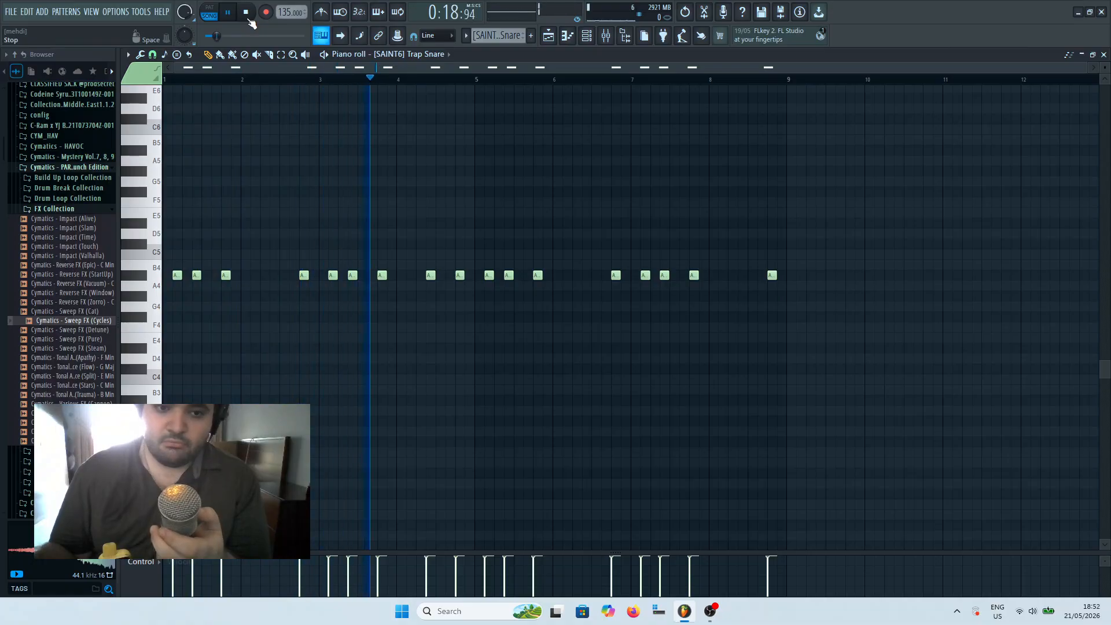
{"action": "left_click", "coordinate": [247, 13]}
Return to the playlist, enable the [SAINT6] Rim Shot 2 track and open its pattern's notes in the piano roll from bar 1
{"action": "left_click", "coordinate": [548, 35]}
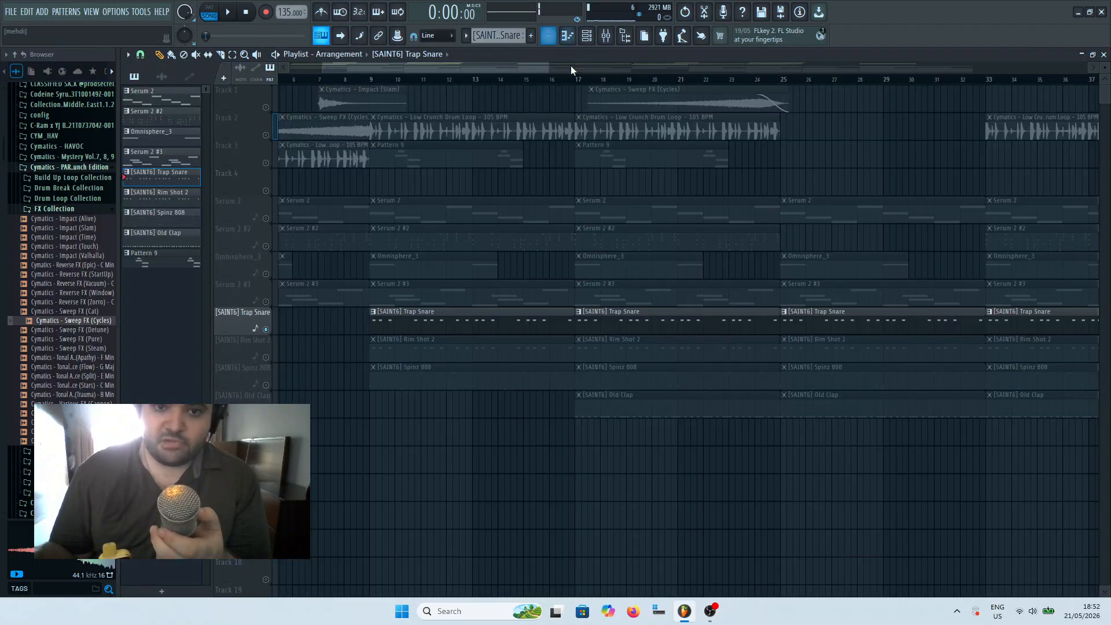
{"action": "left_click", "coordinate": [266, 358]}
{"action": "left_click", "coordinate": [415, 347]}
{"action": "left_click", "coordinate": [566, 34]}
{"action": "left_click_drag", "start_coordinate": [562, 67], "coordinate": [3, 118]}
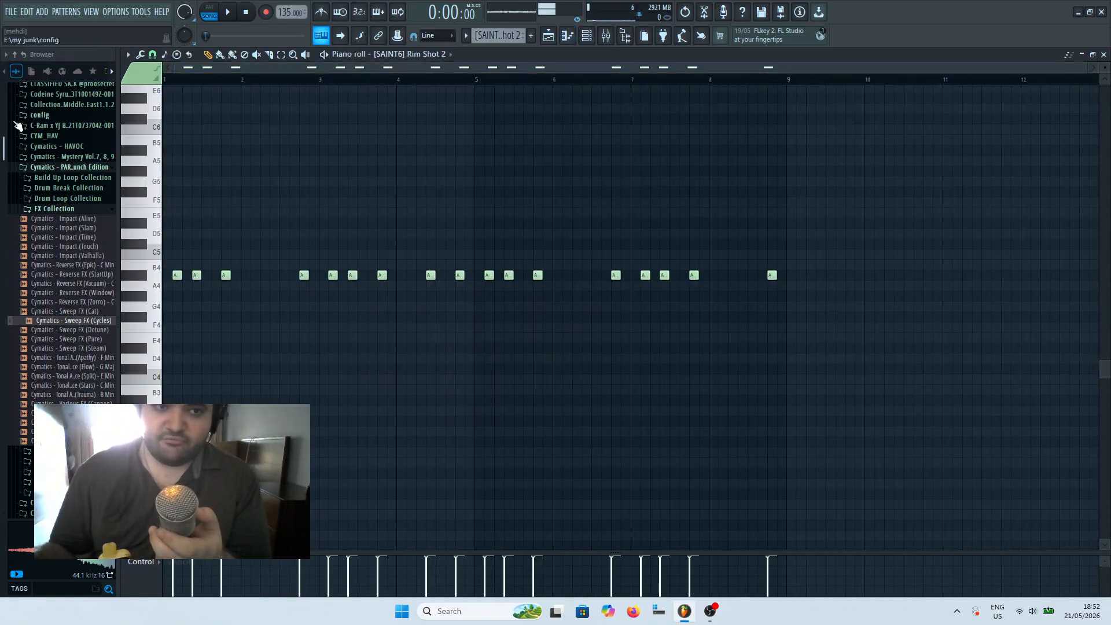
Play the Rim Shot 2 pattern by itself, stop it and return to the playlist
{"action": "left_click", "coordinate": [228, 14]}
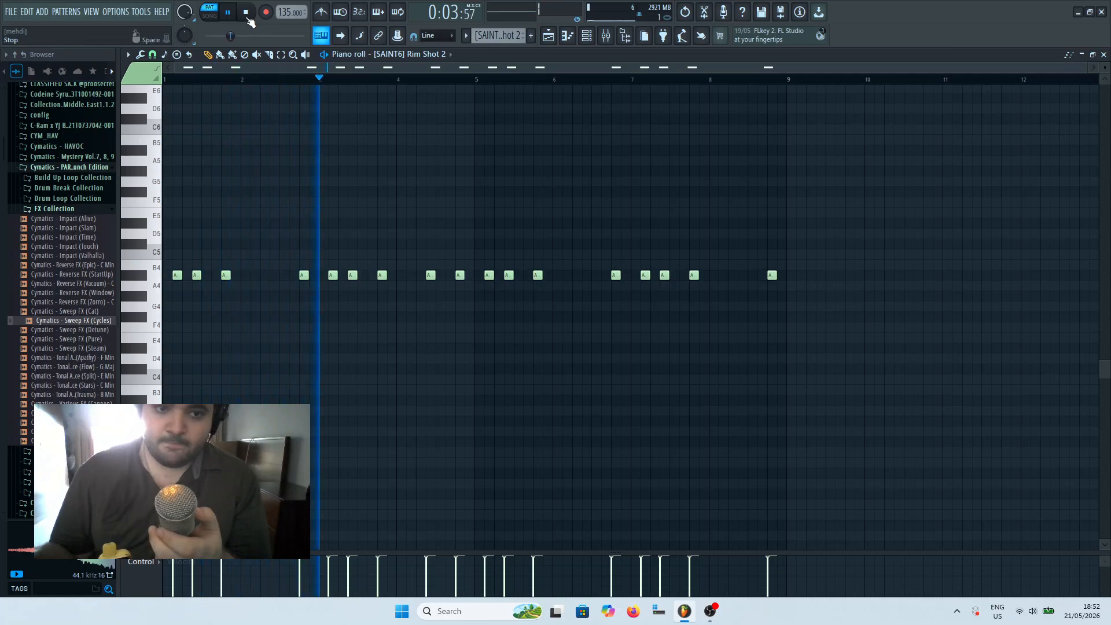
{"action": "left_click", "coordinate": [246, 14]}
{"action": "left_click", "coordinate": [548, 35]}
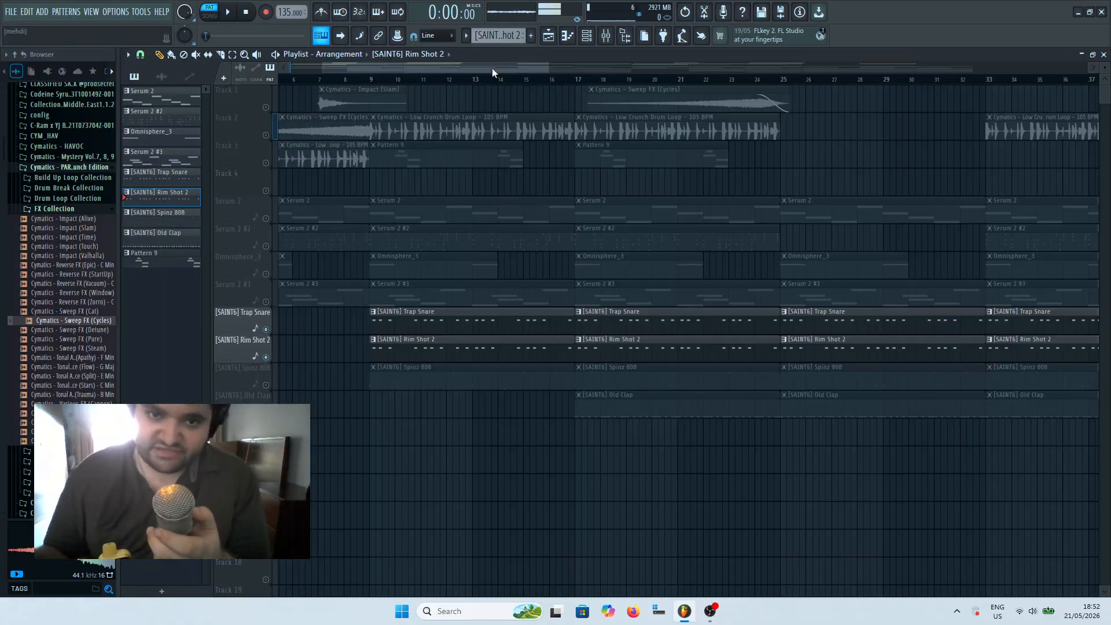
Place the playlist's song position at bar 9, where the drum patterns start
{"action": "left_click_drag", "start_coordinate": [492, 68], "coordinate": [285, 101]}
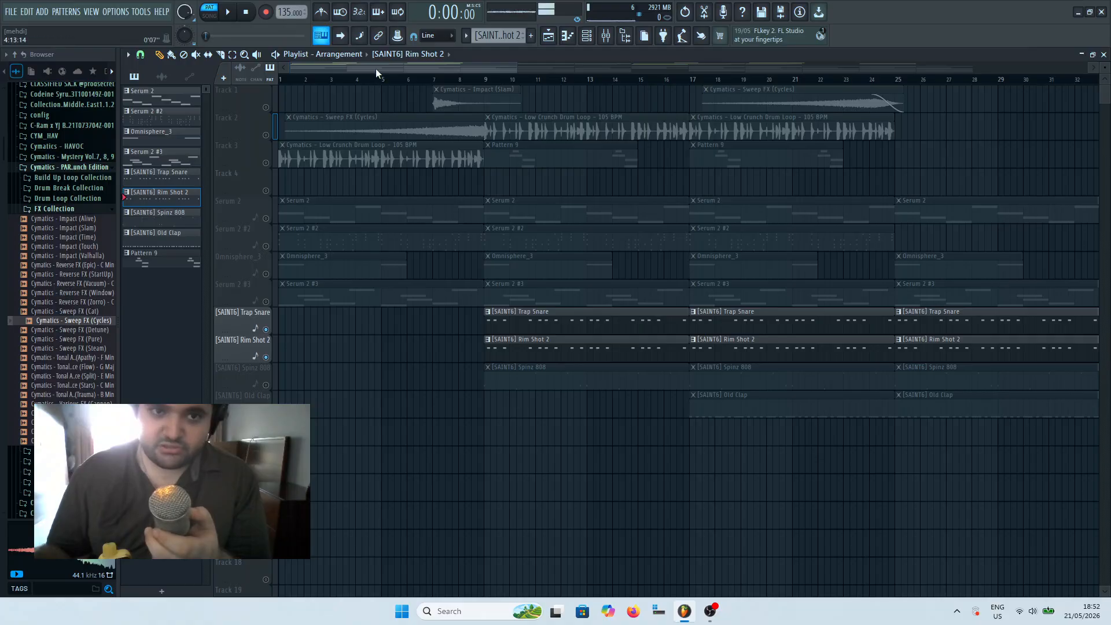
{"action": "left_click_drag", "start_coordinate": [376, 68], "coordinate": [418, 66]}
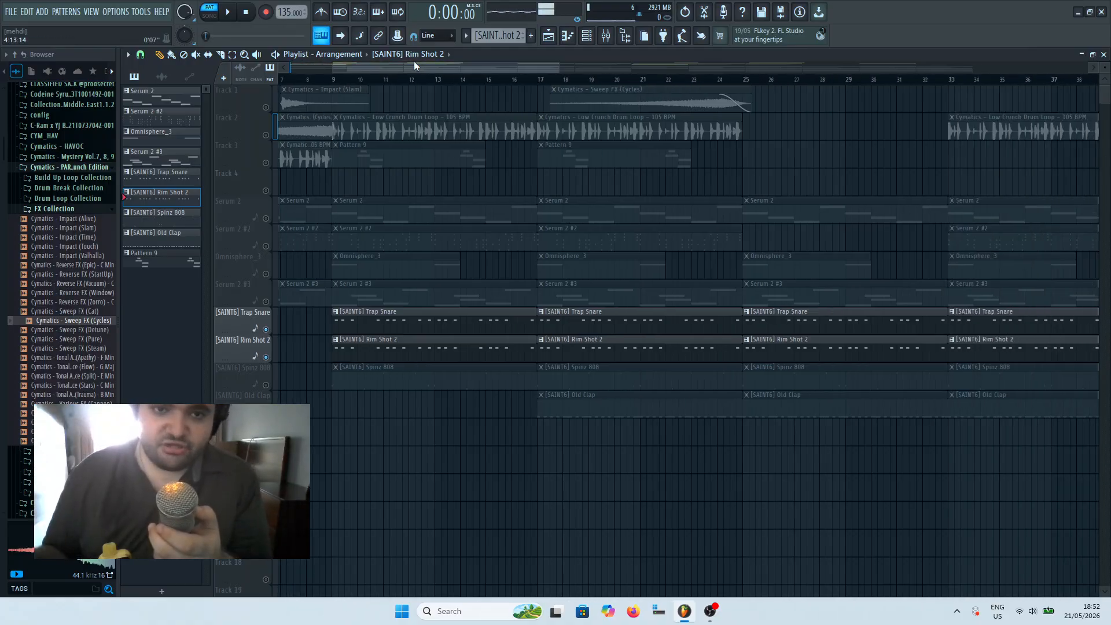
{"action": "left_click", "coordinate": [333, 81]}
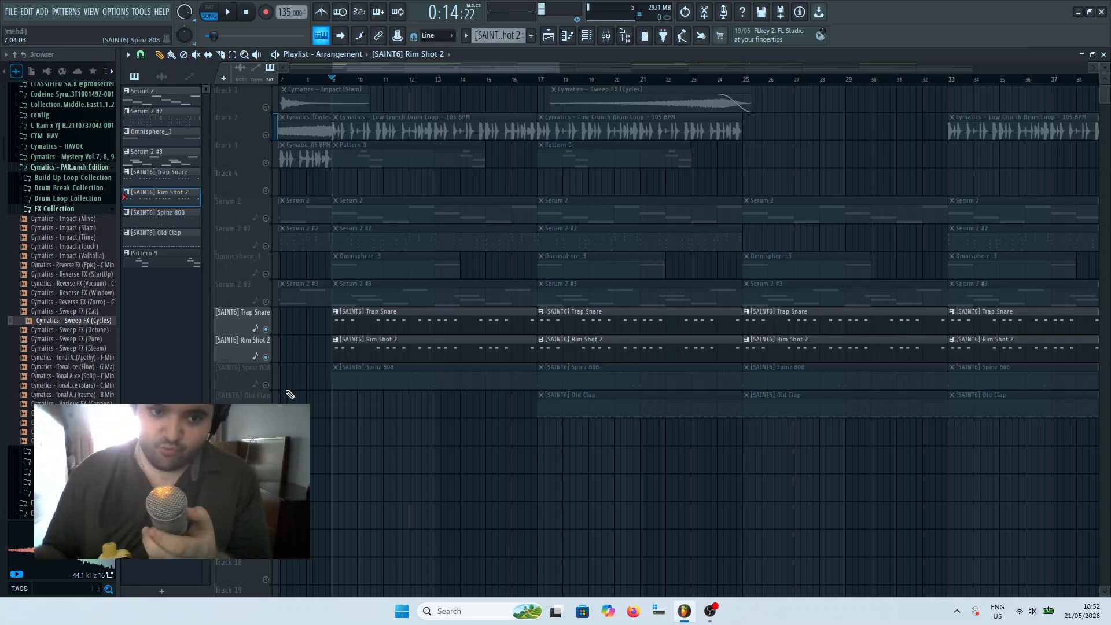
Enable the [SAINT6] Spinz 808 track and open its pattern's notes in the piano roll from bar 1
{"action": "left_click", "coordinate": [265, 386]}
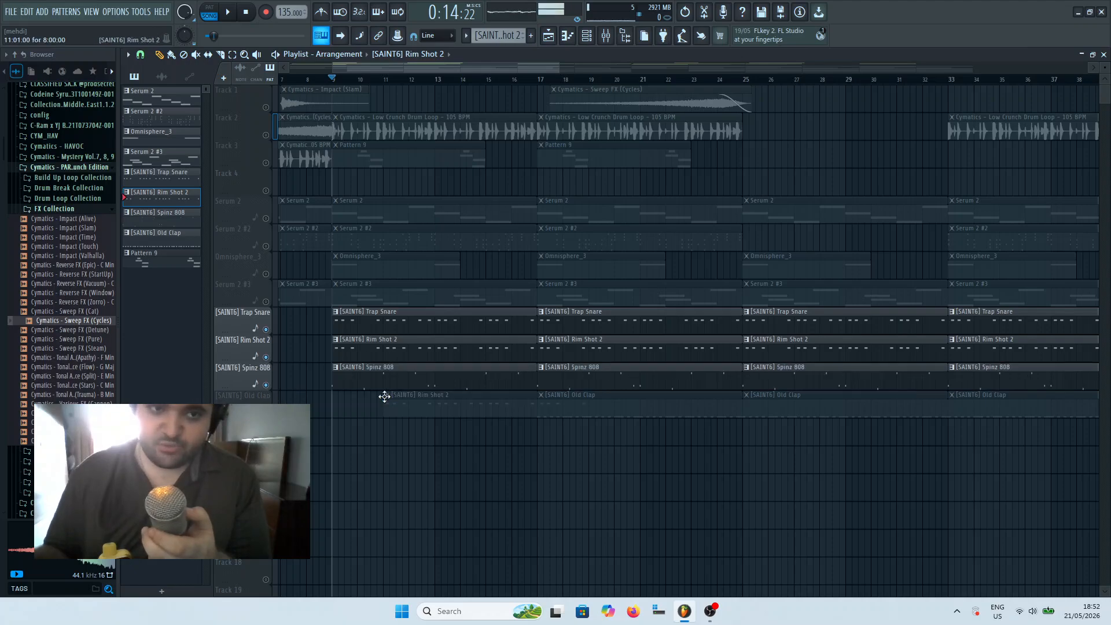
{"action": "double_click", "coordinate": [397, 384]}
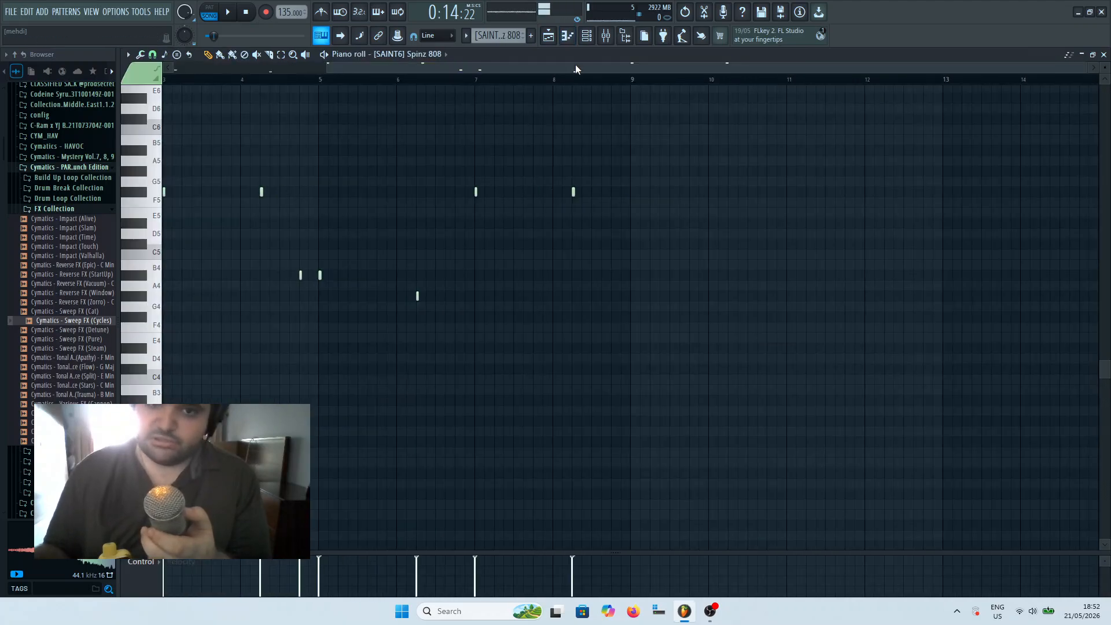
{"action": "left_click_drag", "start_coordinate": [576, 70], "coordinate": [167, 73]}
Switch to pattern playback, play the Spinz 808 pattern twice from its start and stop
{"action": "left_click", "coordinate": [214, 10]}
{"action": "left_click", "coordinate": [225, 11]}
{"action": "left_click", "coordinate": [614, 42]}
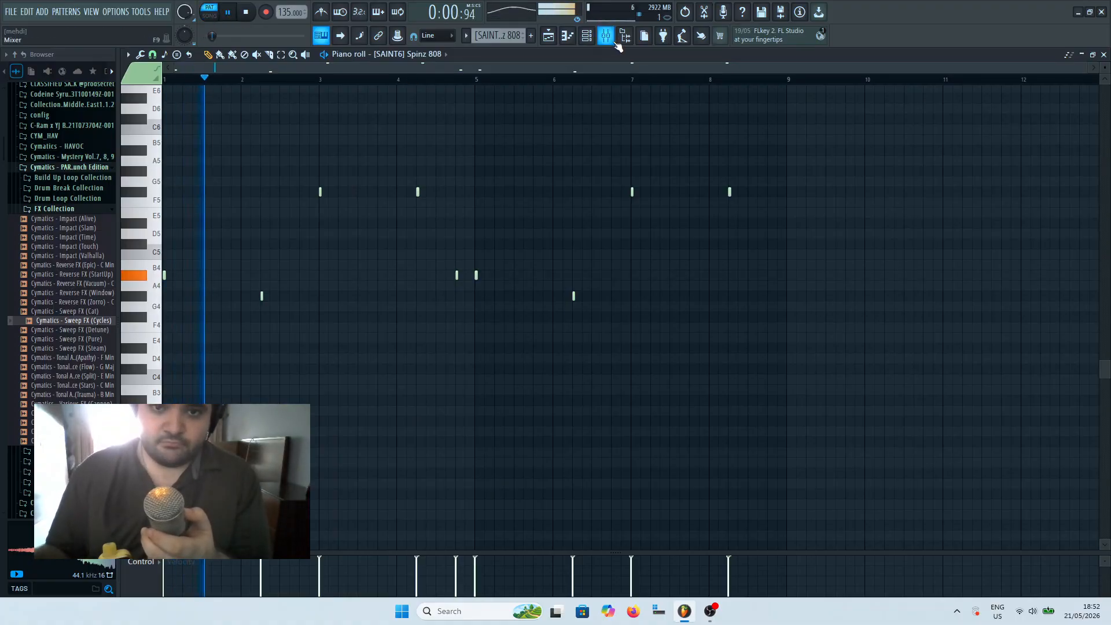
{"action": "left_click", "coordinate": [246, 12]}
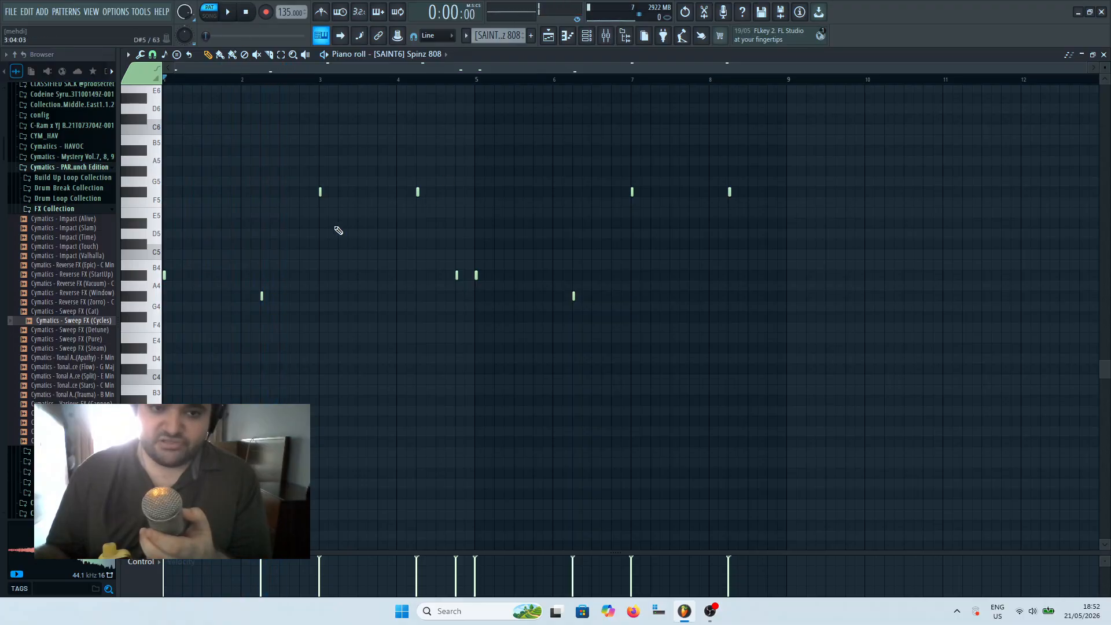
{"action": "left_click", "coordinate": [232, 14]}
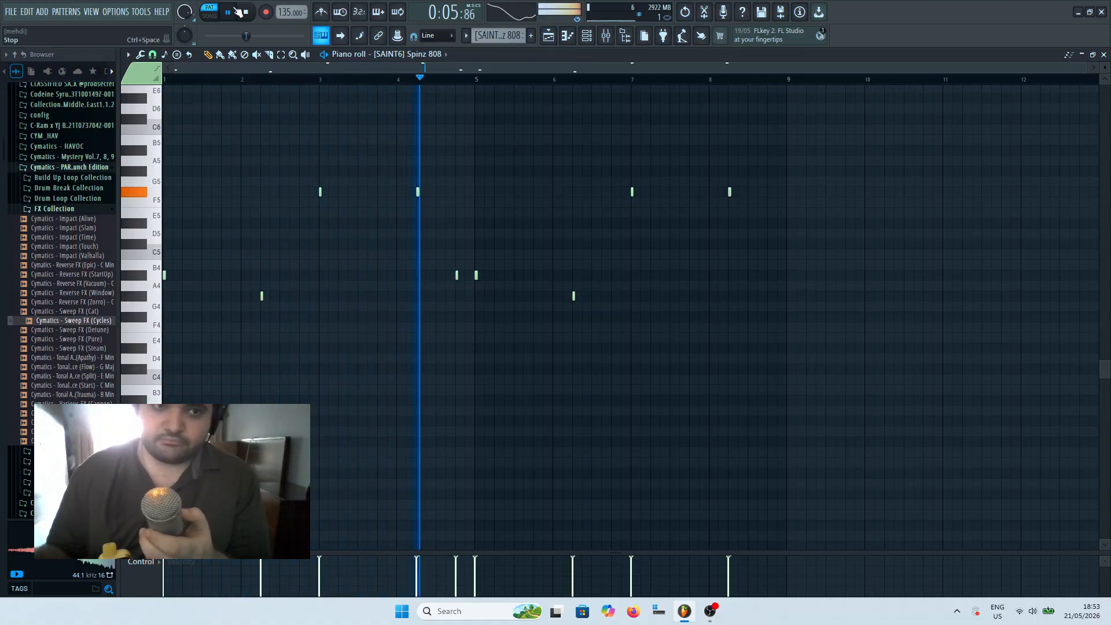
{"action": "key", "text": "space"}
Return to the playlist, enable the [SAINT6] Old Clap track and open its pattern's notes from bar 1
{"action": "left_click", "coordinate": [548, 37]}
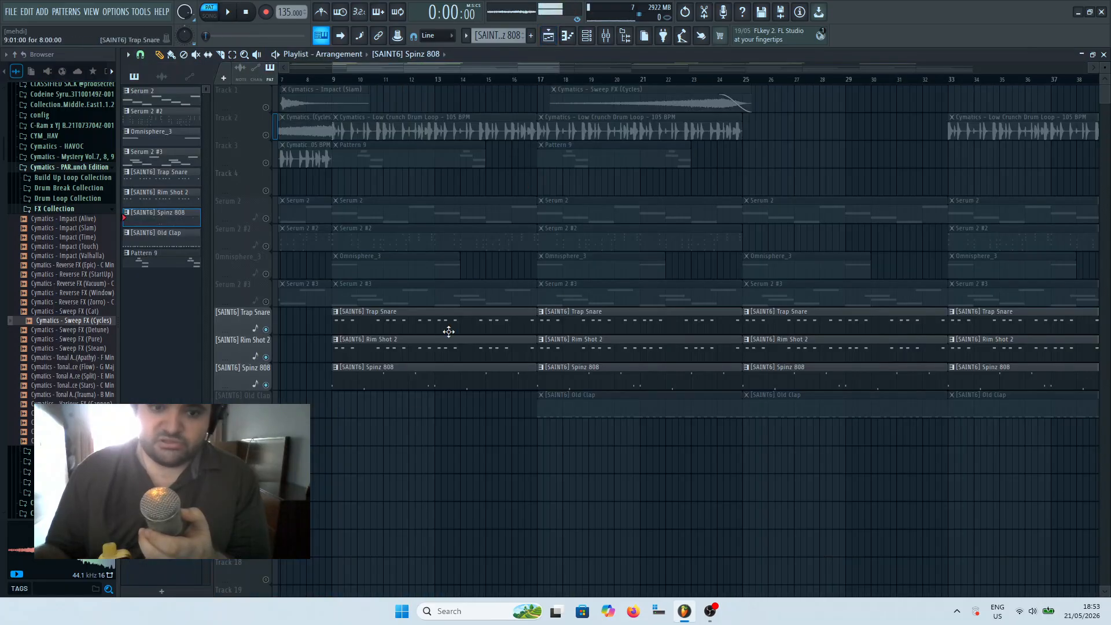
{"action": "left_click", "coordinate": [265, 413]}
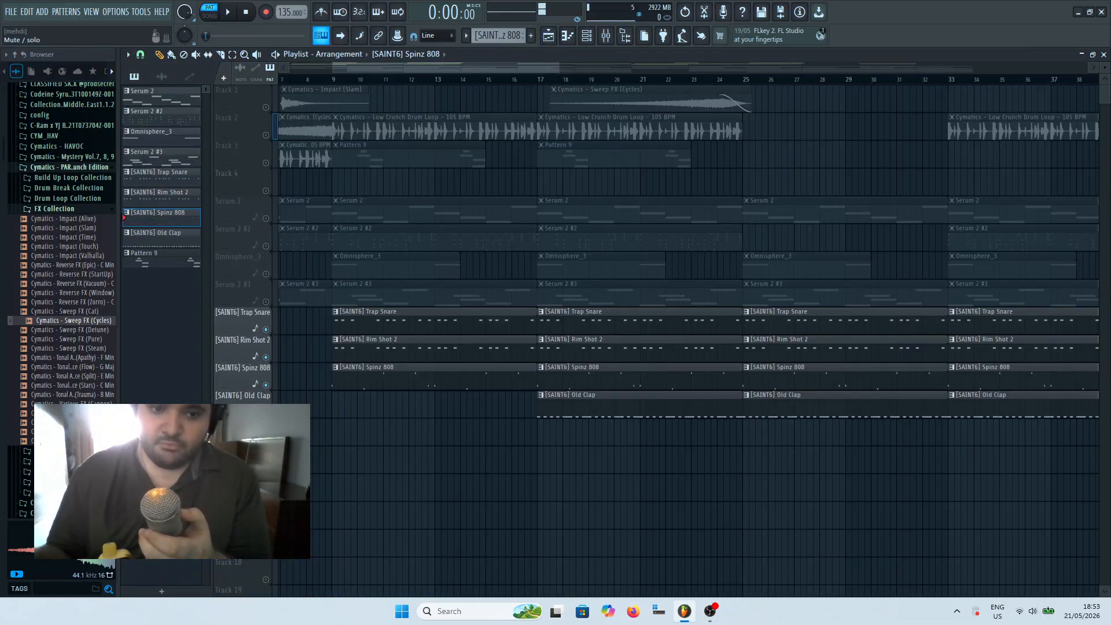
{"action": "double_click", "coordinate": [568, 406]}
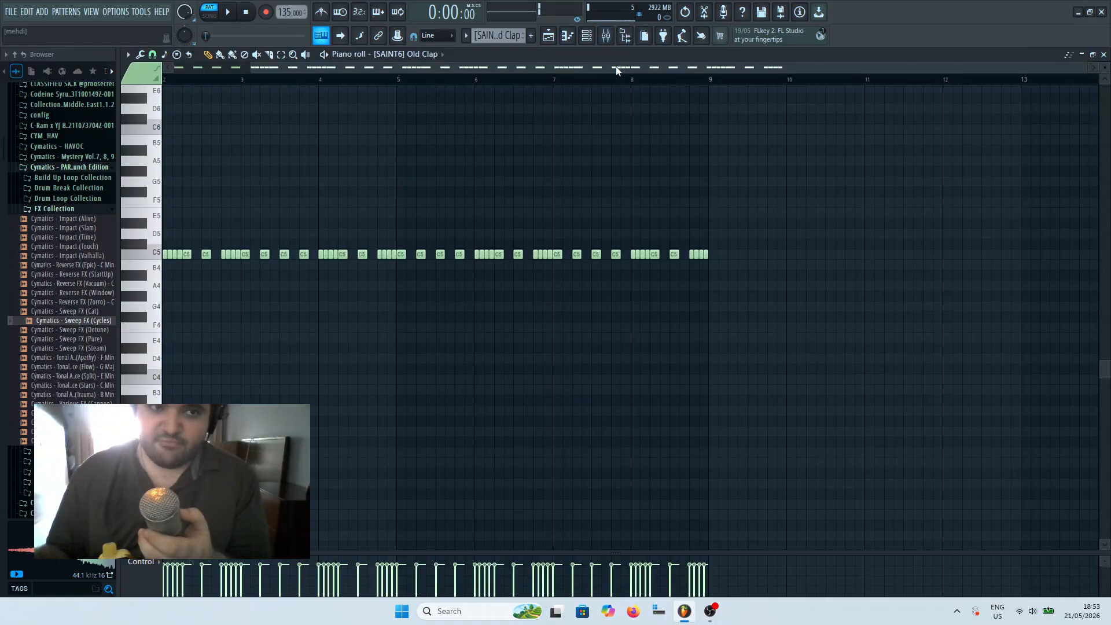
{"action": "left_click_drag", "start_coordinate": [617, 71], "coordinate": [211, 124]}
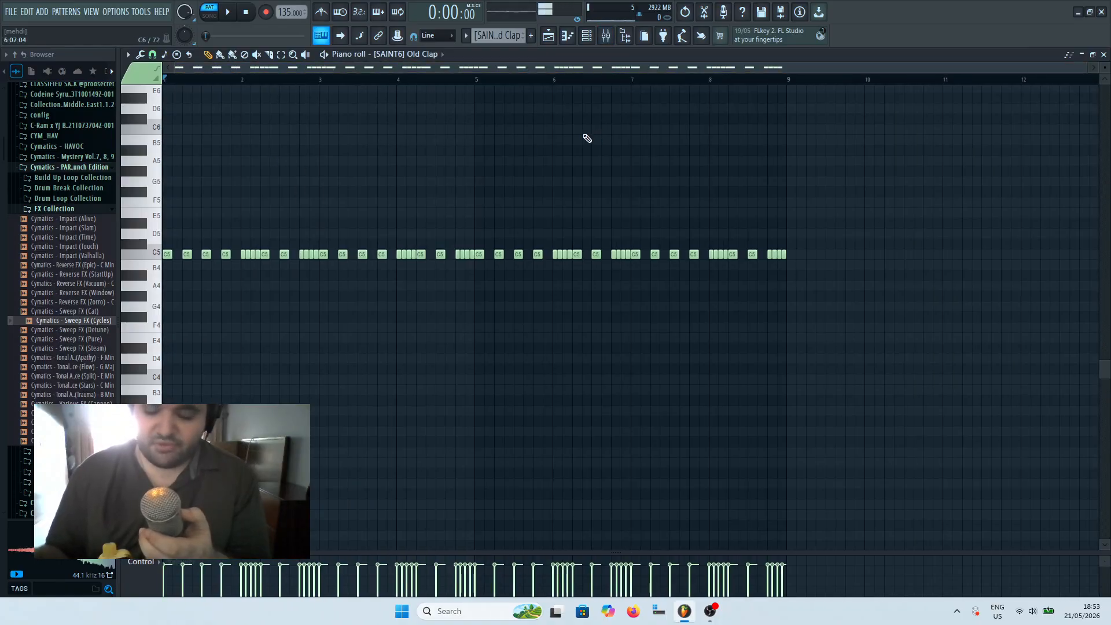
Play the Old Clap pattern, stop it and return to the playlist
{"action": "left_click", "coordinate": [231, 12]}
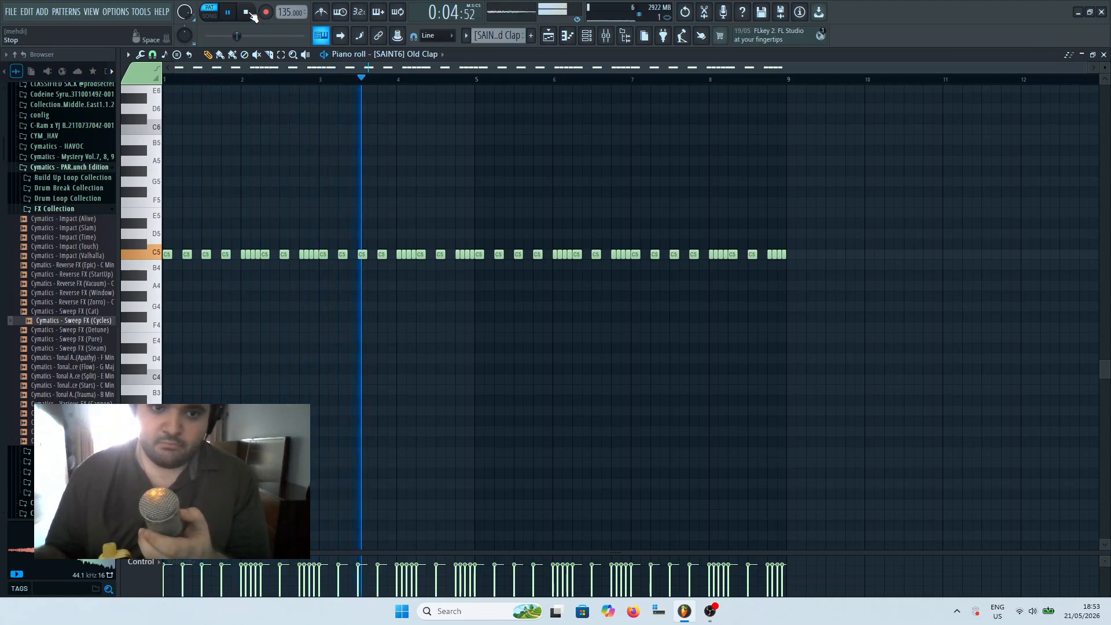
{"action": "left_click", "coordinate": [250, 12]}
{"action": "left_click", "coordinate": [548, 36]}
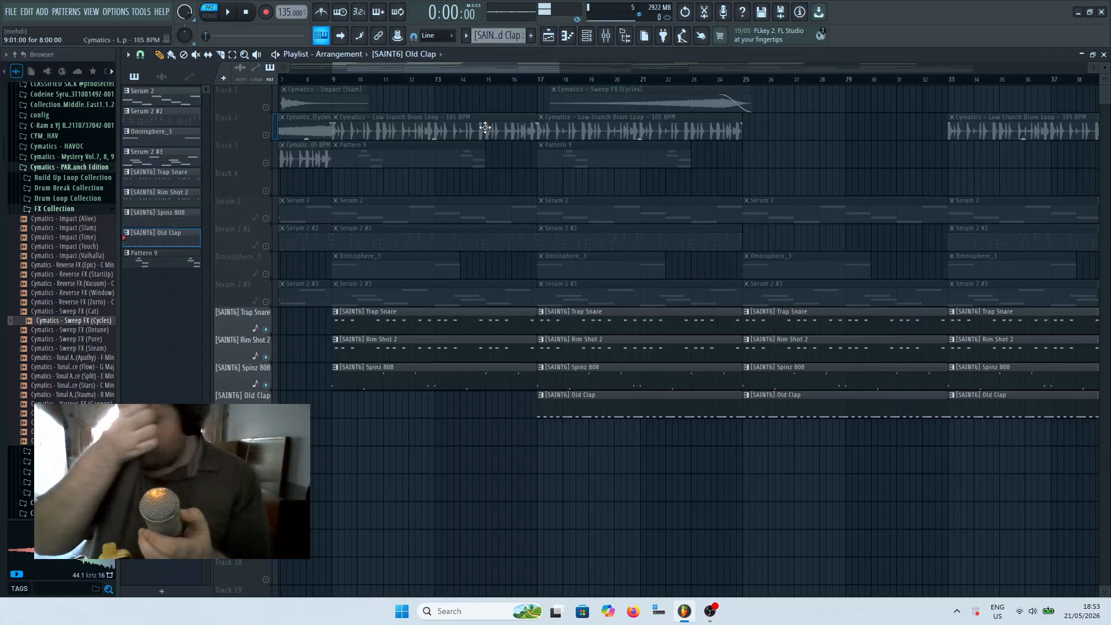
Re-enable all muted playlist tracks and show the arrangement from bar 1
{"action": "left_click_drag", "start_coordinate": [498, 66], "coordinate": [231, 173]}
{"action": "right_click", "coordinate": [267, 134]}
{"action": "right_click", "coordinate": [267, 134]}
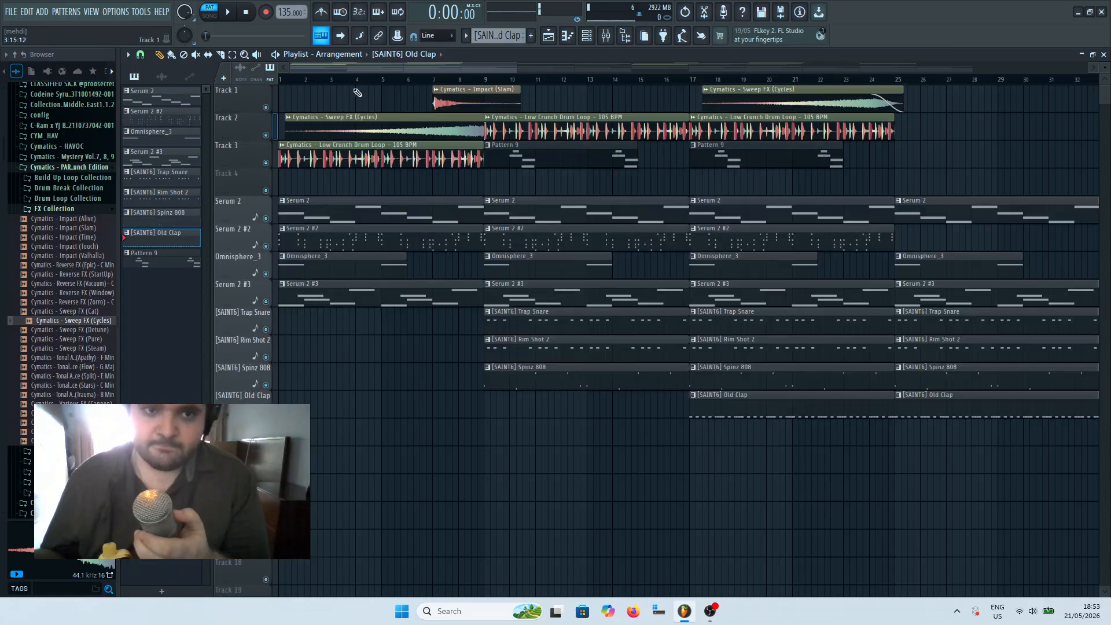
Open the Master mixer track and inspect the settings of its OTT and Fruity Soft Clipper effects
{"action": "left_click", "coordinate": [606, 37]}
{"action": "left_click", "coordinate": [316, 322]}
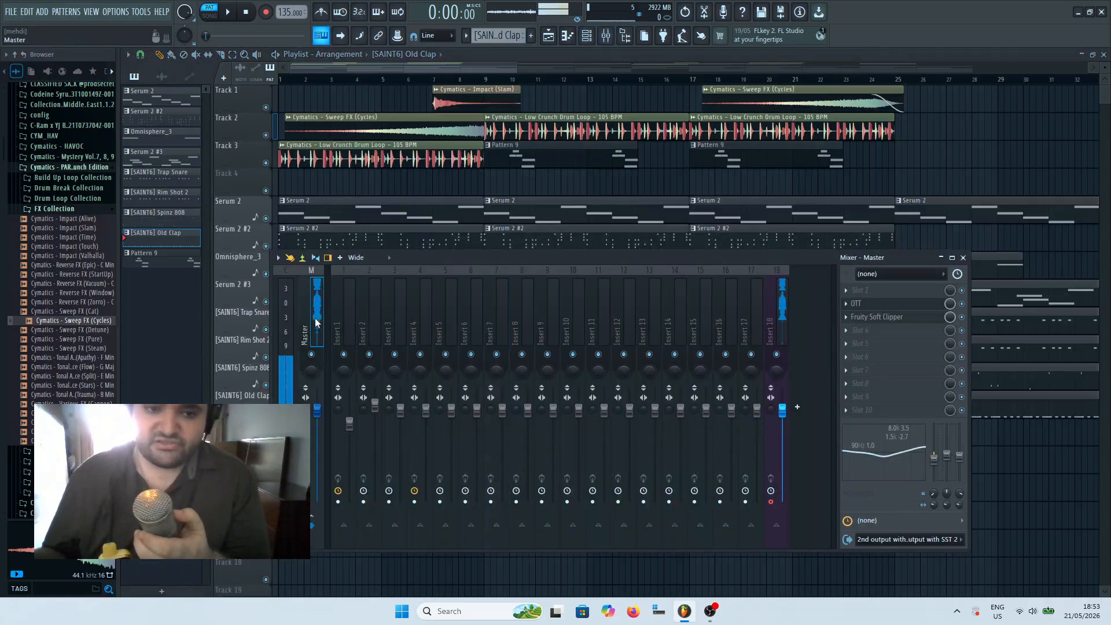
{"action": "left_click", "coordinate": [887, 305]}
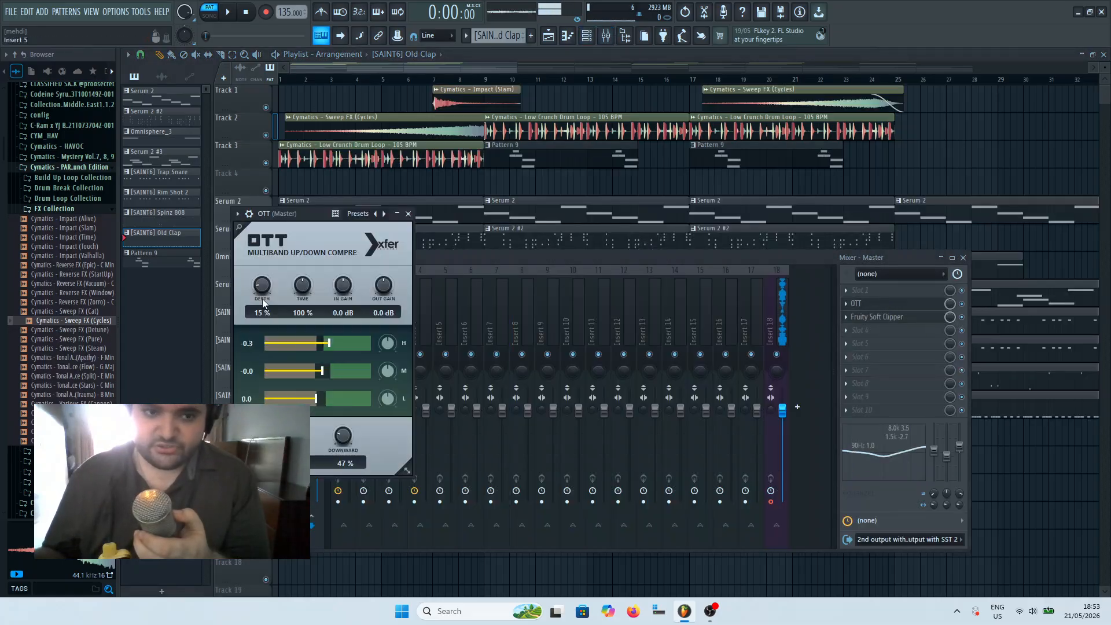
{"action": "left_click", "coordinate": [855, 317]}
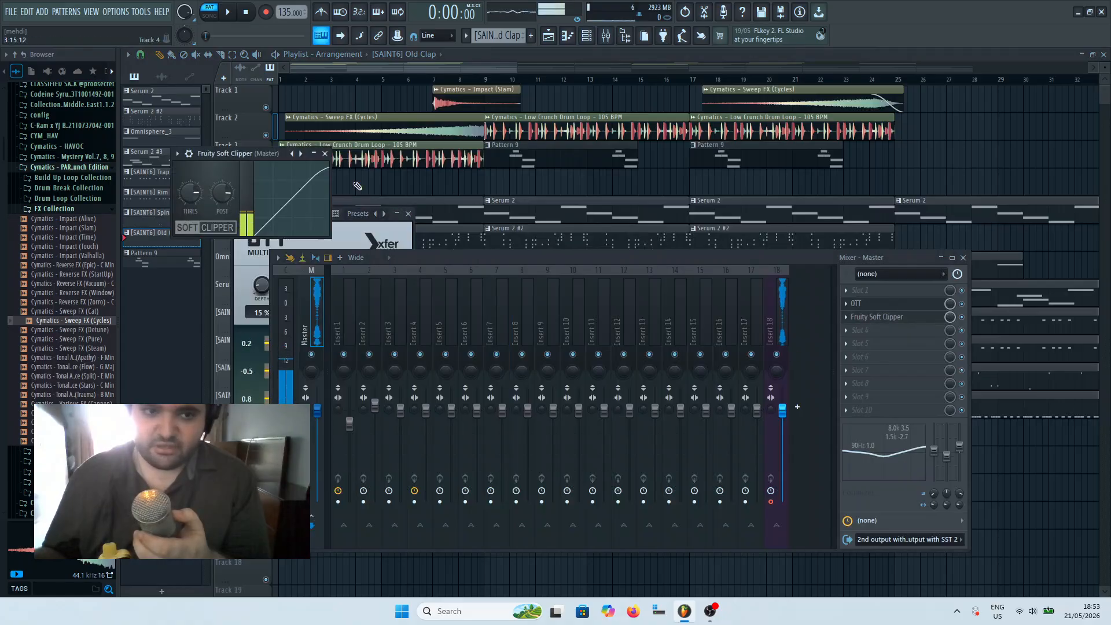
{"action": "left_click", "coordinate": [326, 155]}
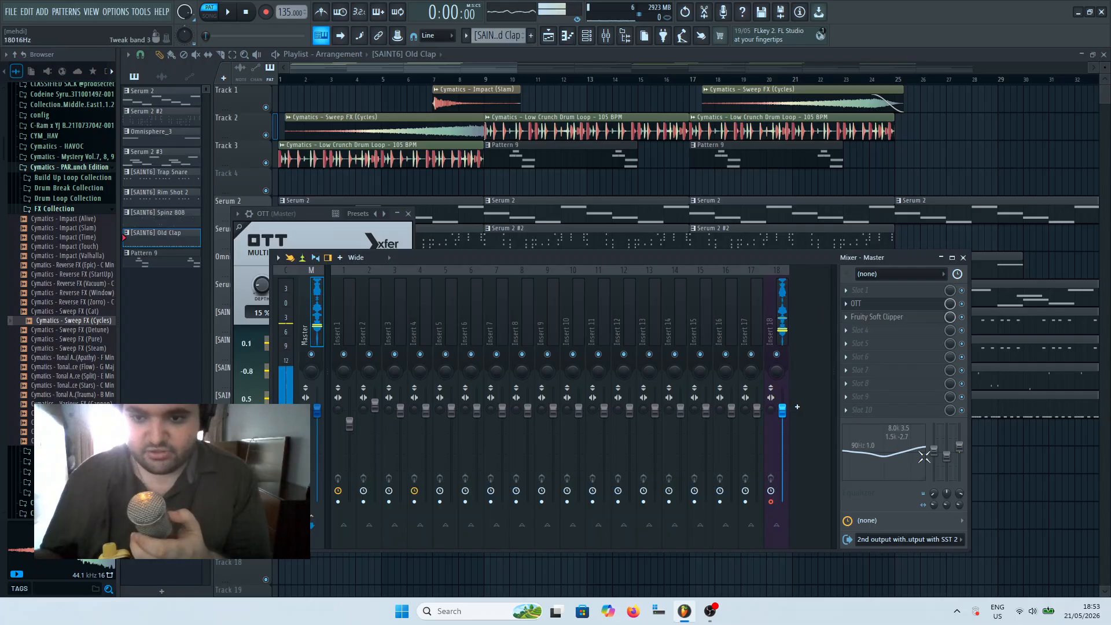
Adjust the Master track's EQ to 4.0 in the high band and 1.7 in the low band, then close the mixer
{"action": "left_click_drag", "start_coordinate": [960, 447], "coordinate": [934, 450]}
{"action": "left_click", "coordinate": [1052, 490]}
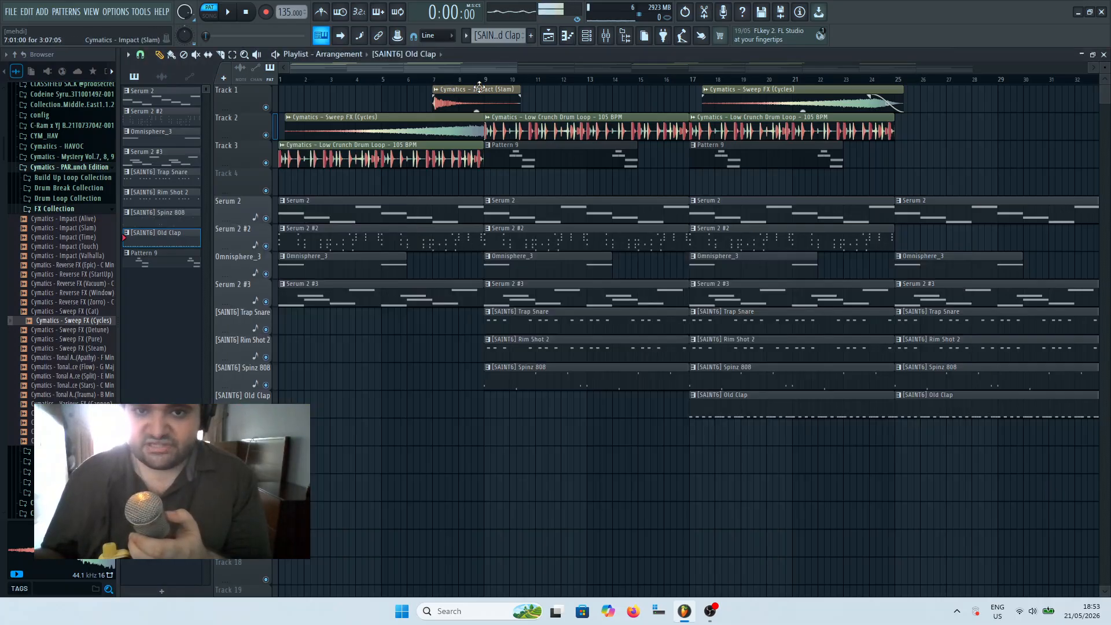
{"action": "left_click", "coordinate": [606, 36]}
{"action": "left_click", "coordinate": [492, 66]}
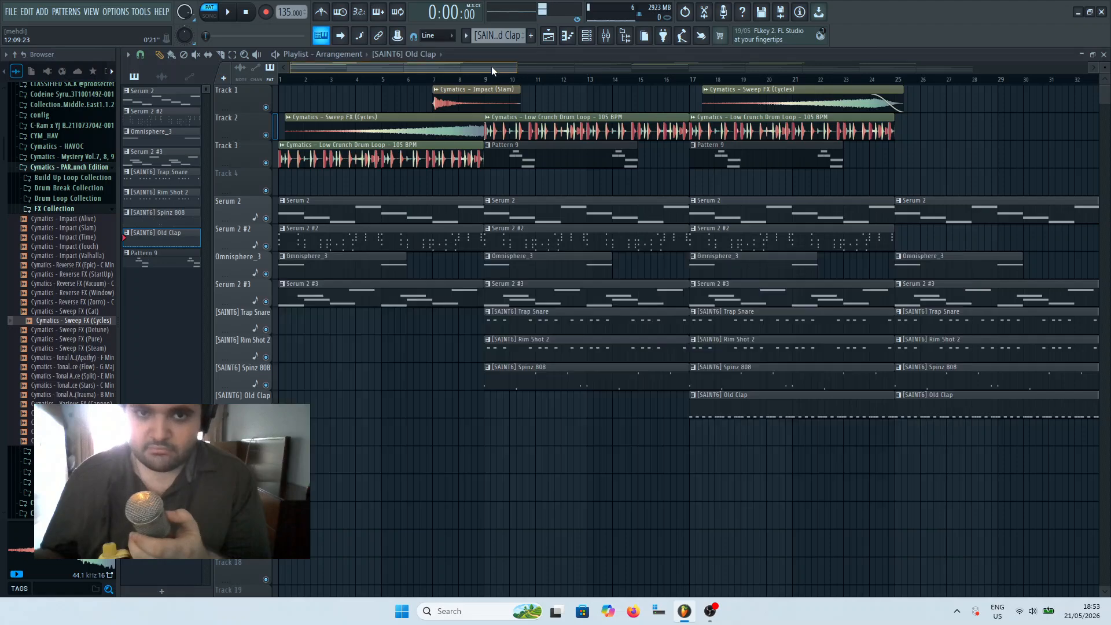
Check mixer Insert 18, then load SoundShifter Pitch Stereo into slot 6 of the Master track
{"action": "left_click", "coordinate": [608, 36]}
{"action": "left_click", "coordinate": [775, 324]}
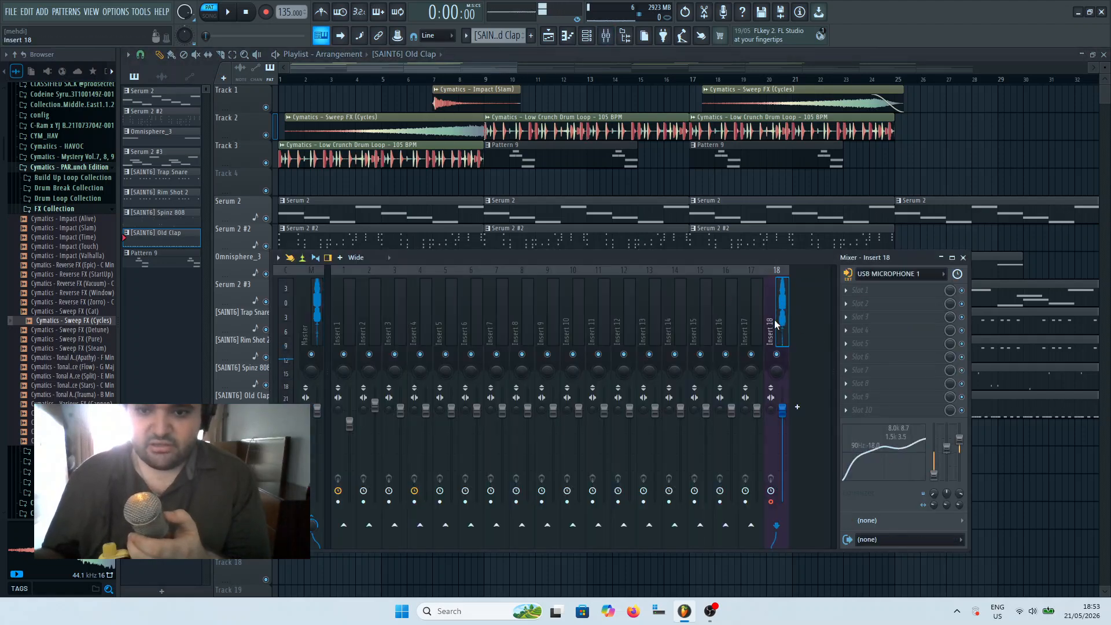
{"action": "left_click", "coordinate": [307, 301]}
{"action": "left_click", "coordinate": [892, 358]}
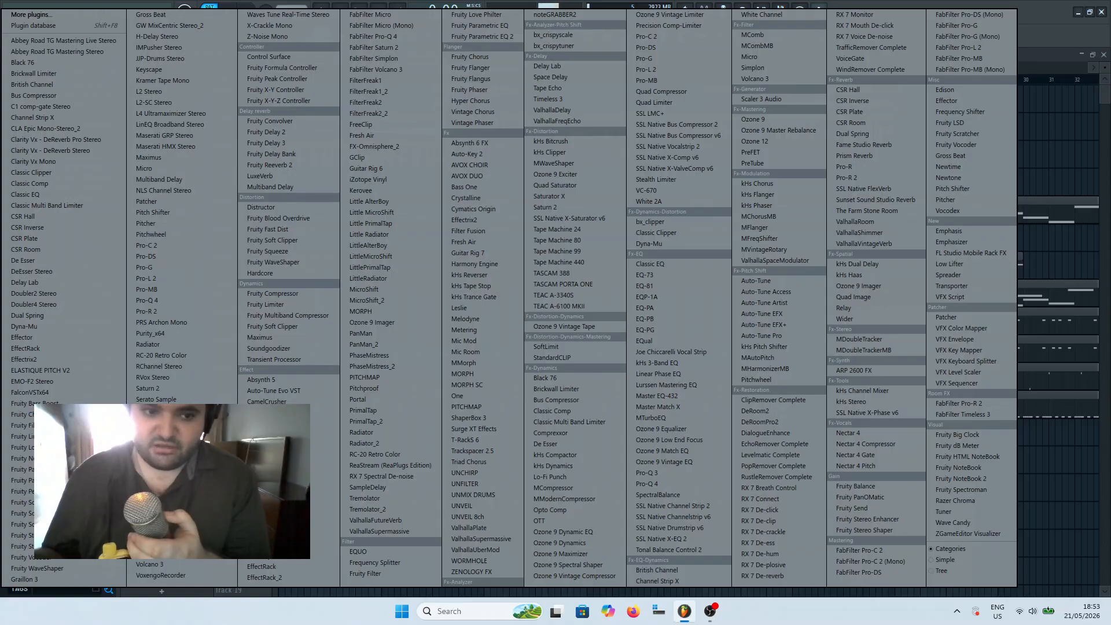
{"action": "left_click", "coordinate": [160, 454]}
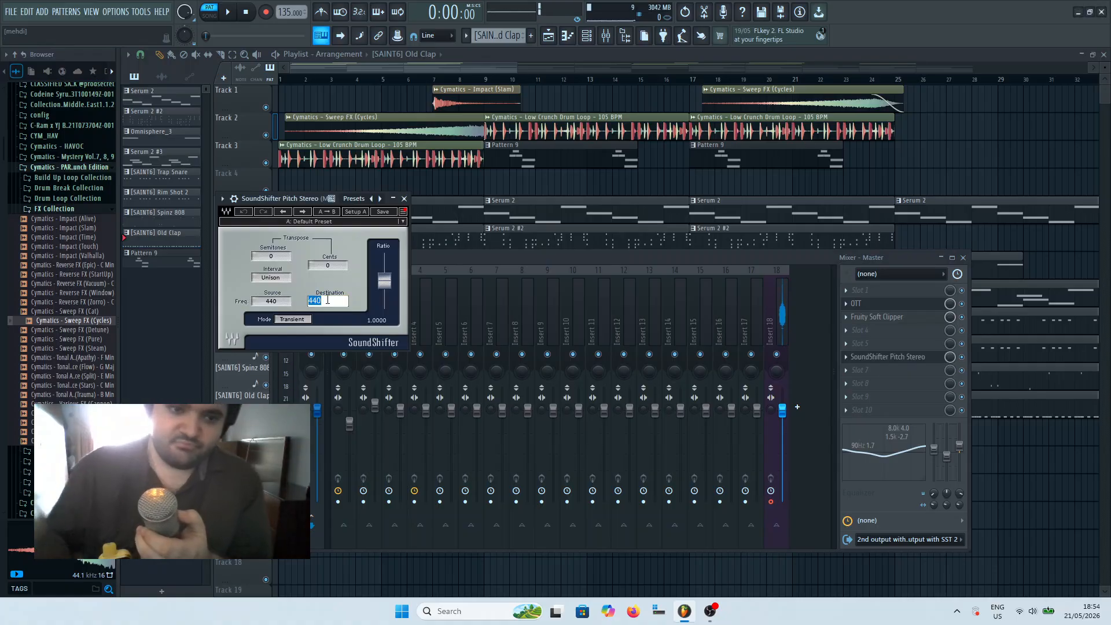
Disable the SoundShifter Pitch Stereo slot, set its transpose to 65 cents and return to the playlist
{"action": "left_click", "coordinate": [967, 367]}
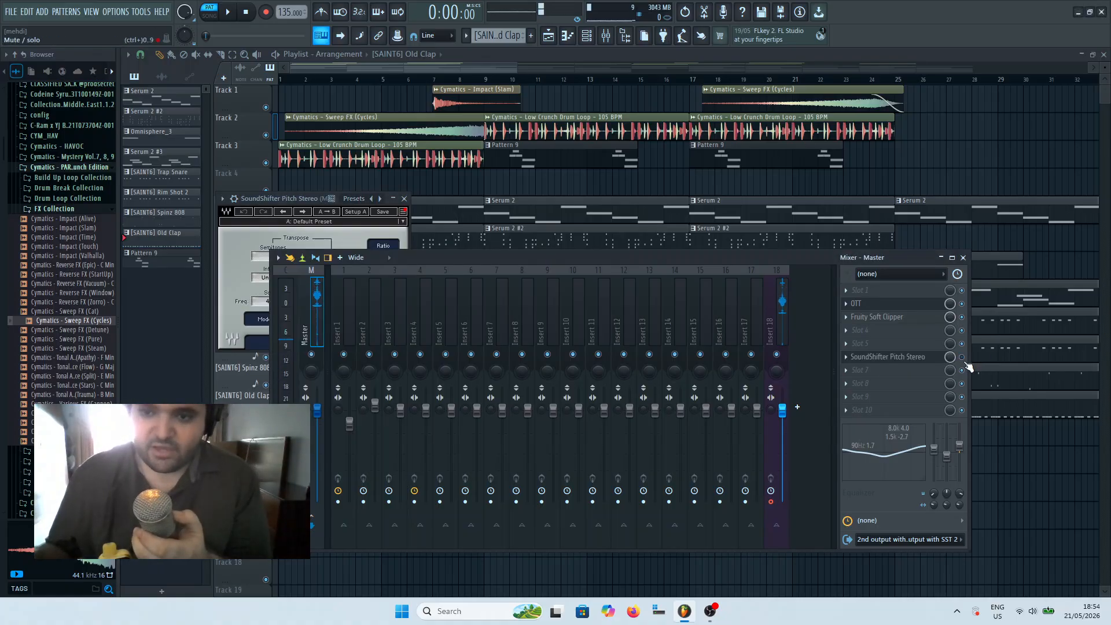
{"action": "left_click", "coordinate": [270, 251]}
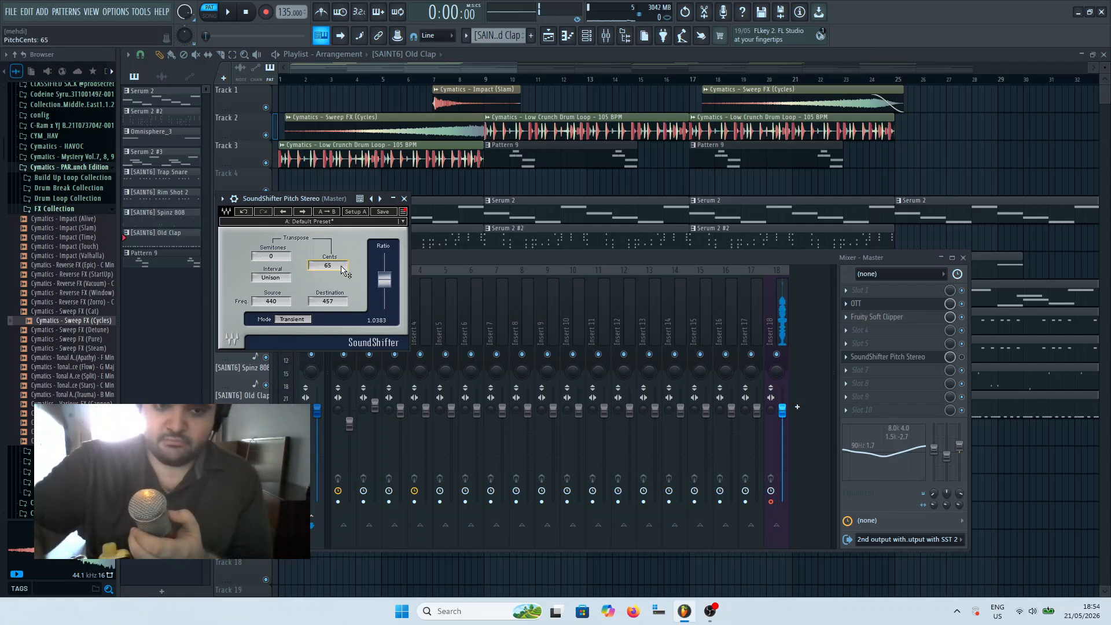
{"action": "left_click", "coordinate": [439, 60]}
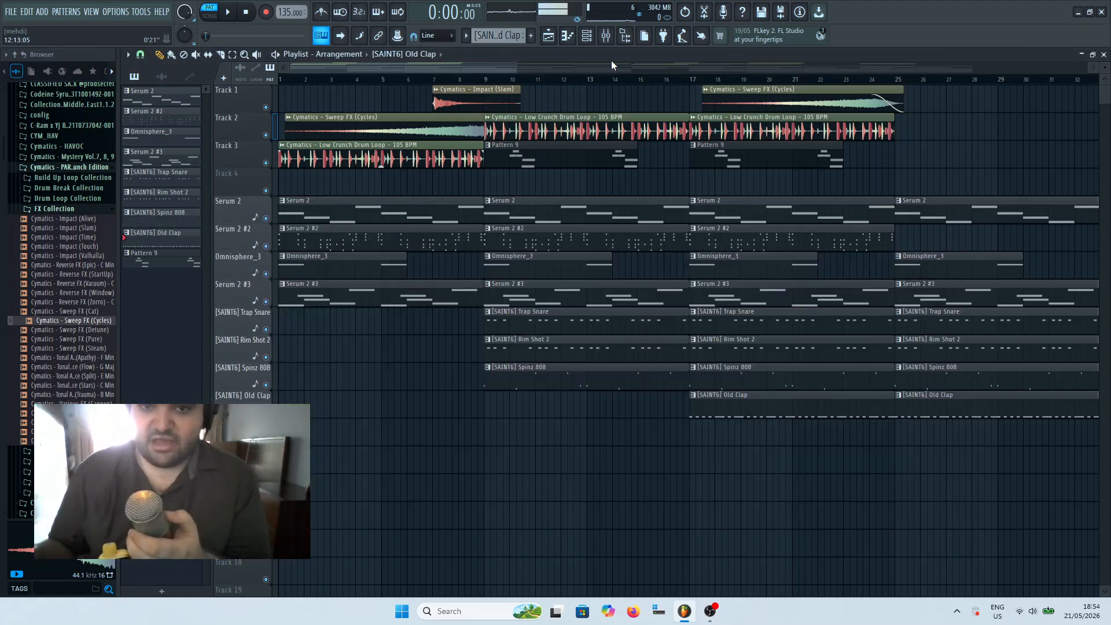
Play the whole arrangement from bar 1 in song mode with the mixer closed
{"action": "left_click", "coordinate": [606, 36]}
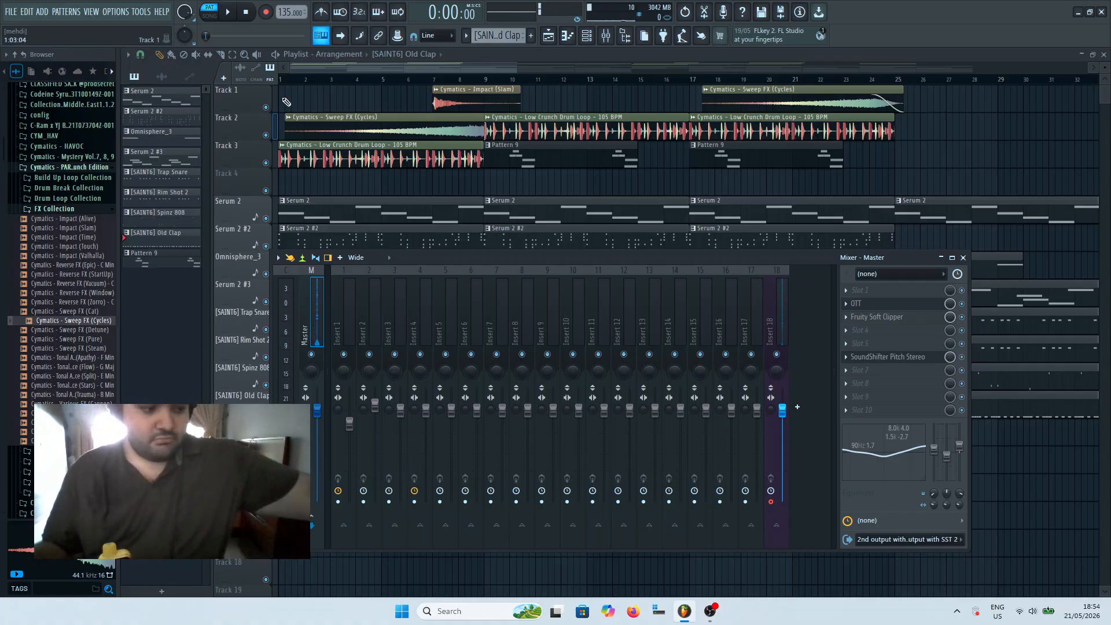
{"action": "left_click", "coordinate": [227, 12]}
{"action": "key", "text": "F9"}
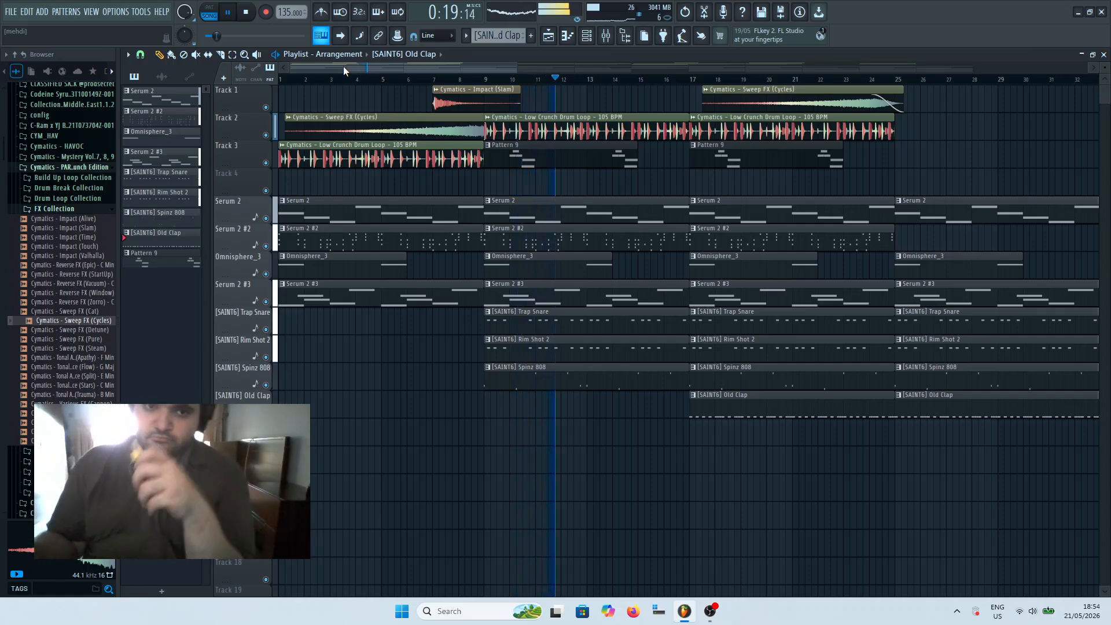
Adjust a channel's volume to 72% (-6.7 dB) in the channel rack while the arrangement plays, and close the rack
{"action": "left_click_drag", "start_coordinate": [387, 74], "coordinate": [463, 70]}
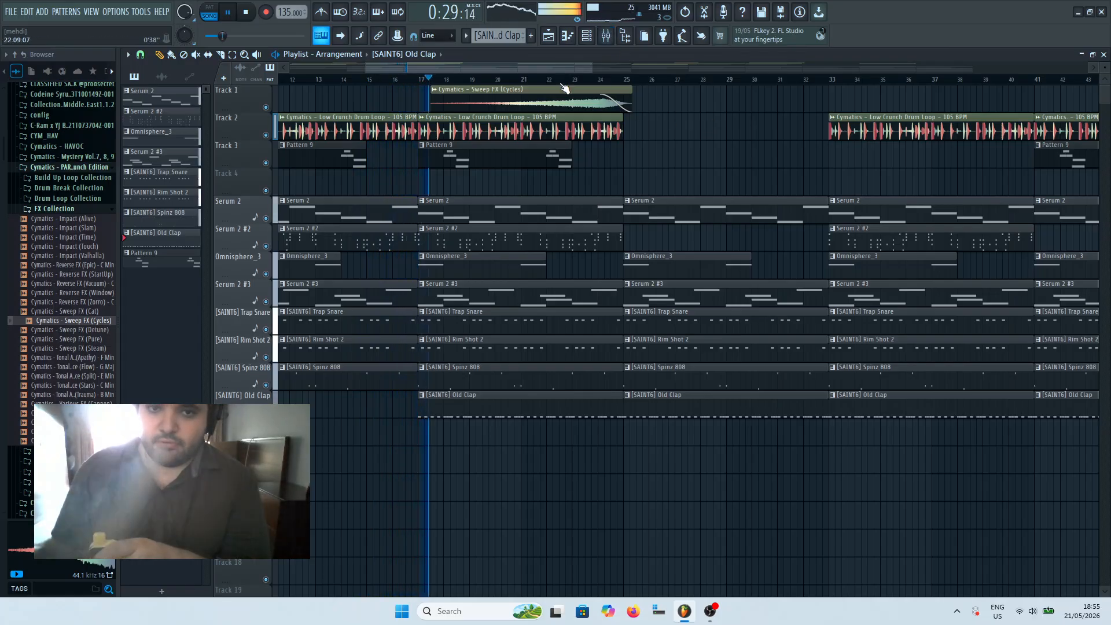
{"action": "key", "text": "F6"}
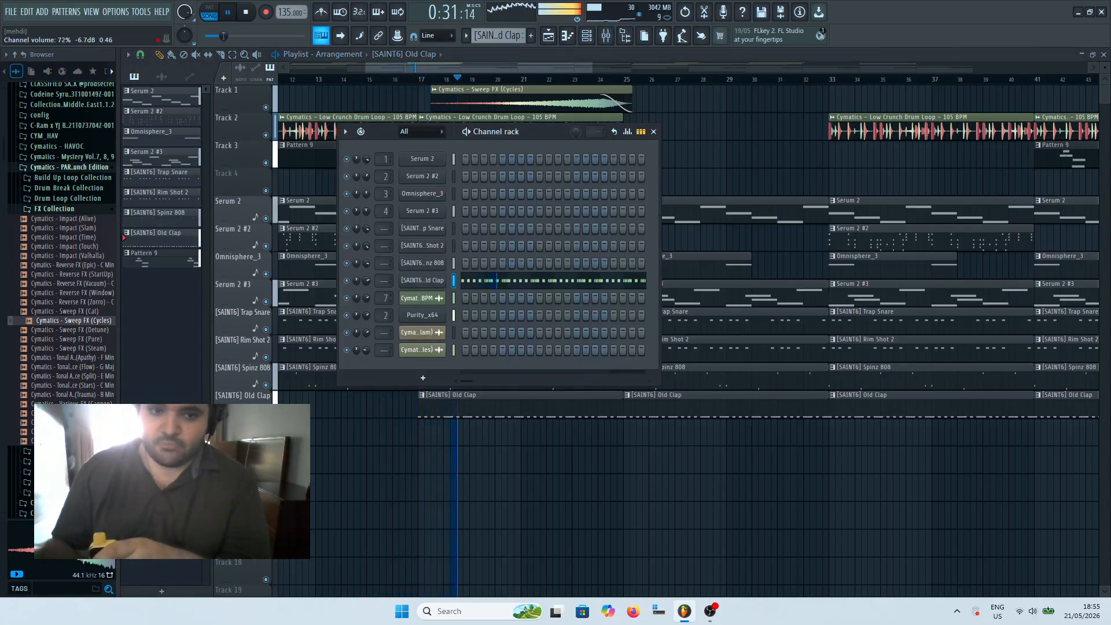
{"action": "key", "text": "F6"}
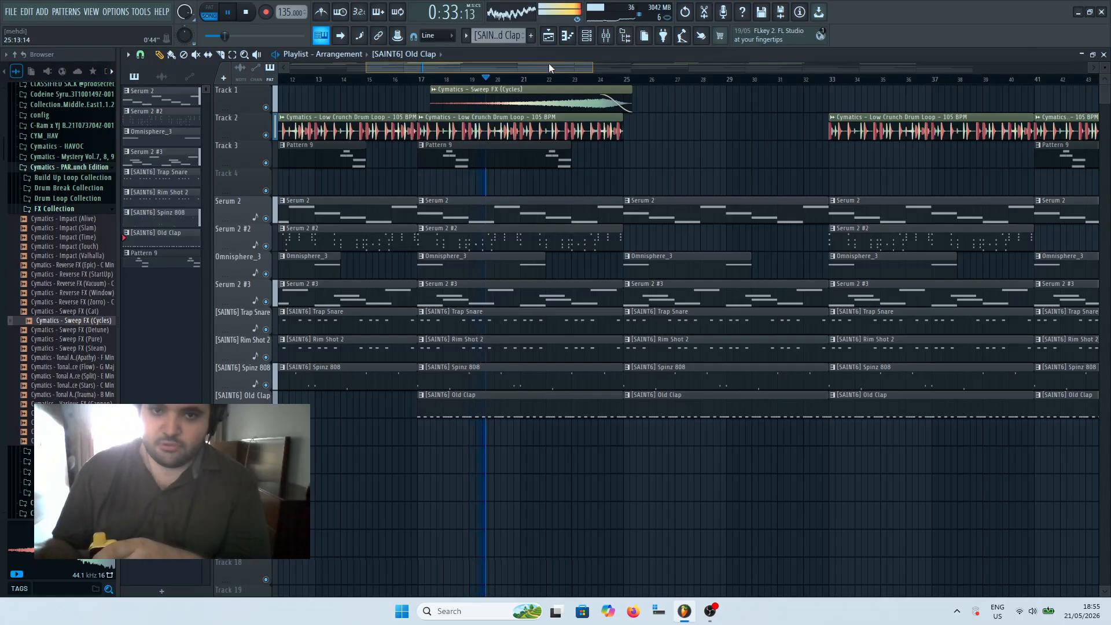
Set the Master track's EQ high shelf level to 5.1 dB during playback and close the mixer
{"action": "key", "text": "F9"}
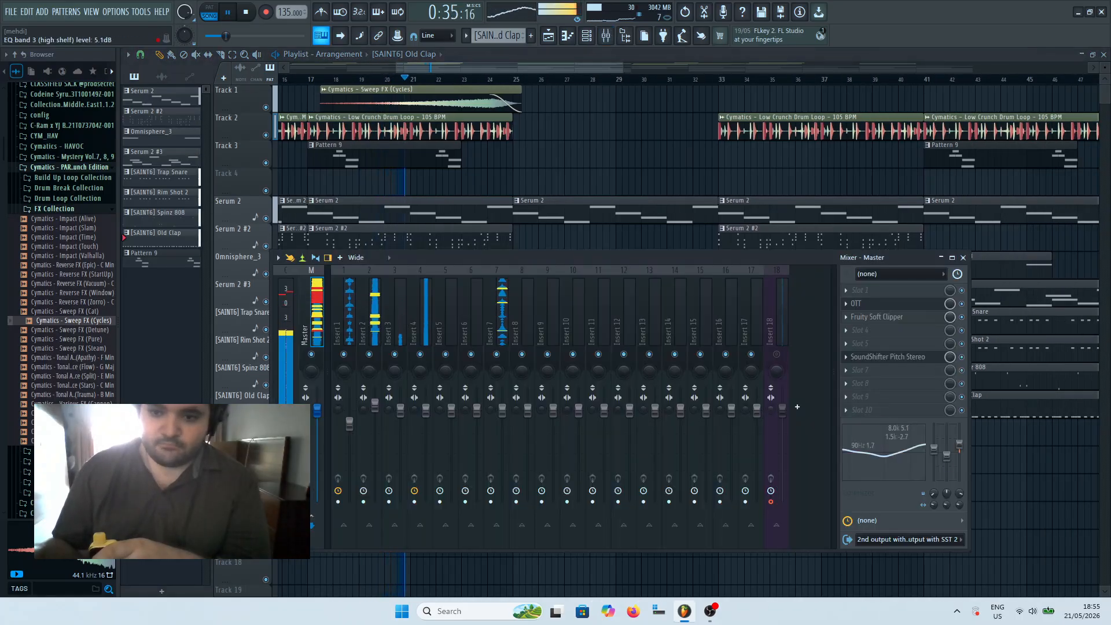
{"action": "key", "text": "F9"}
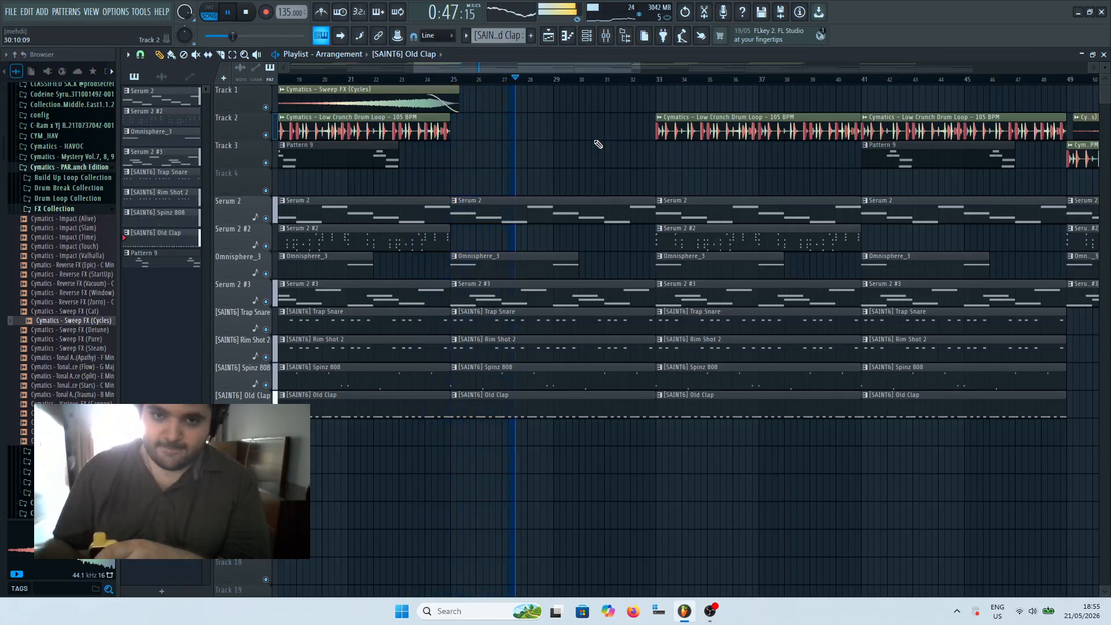
{"action": "left_click_drag", "start_coordinate": [640, 68], "coordinate": [894, 68]}
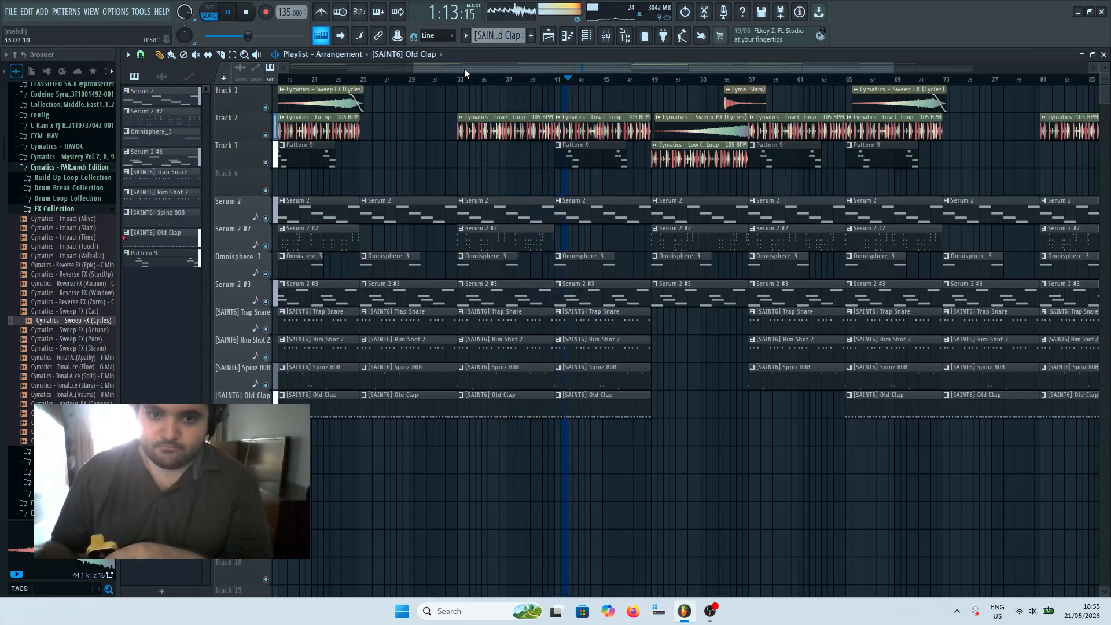
{"action": "left_click_drag", "start_coordinate": [464, 63], "coordinate": [526, 60]}
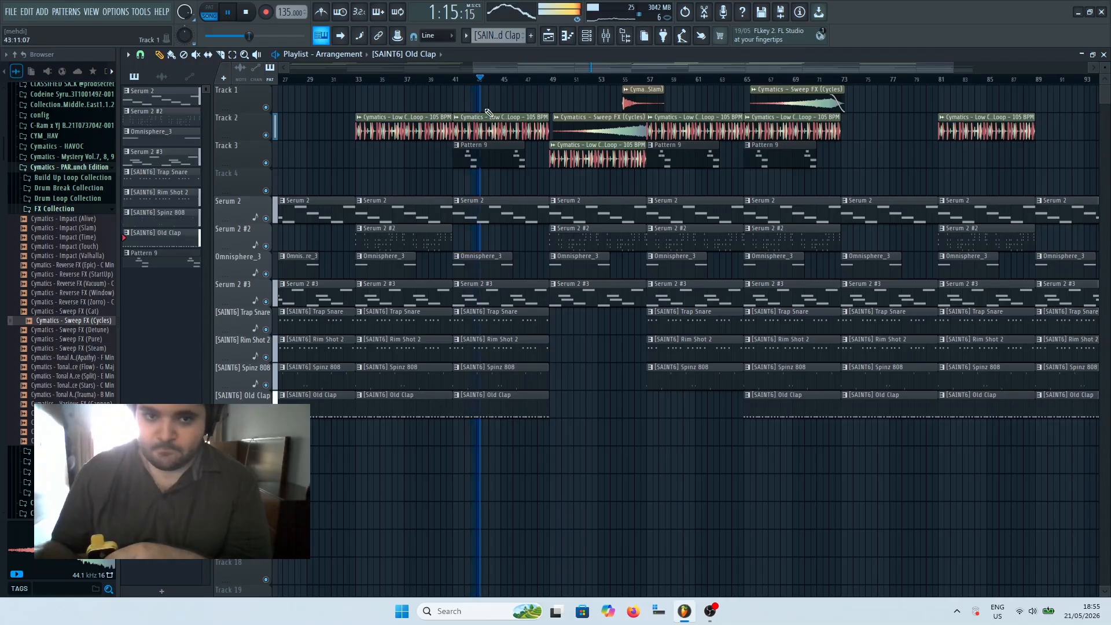